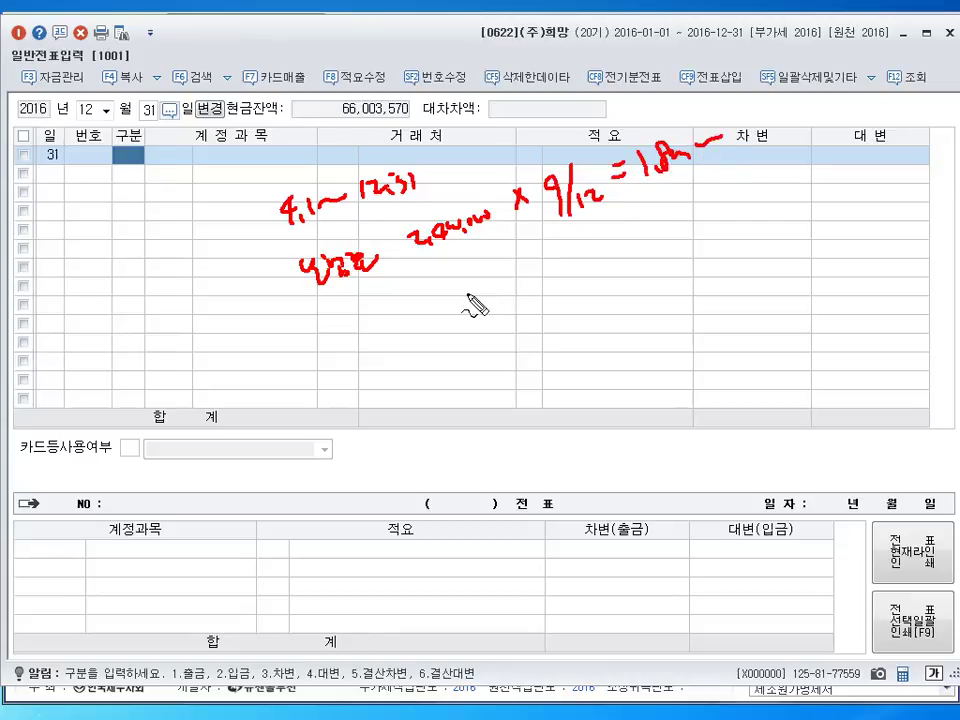
{"action": "mouse_move", "coordinate": [422, 300]}
{"action": "left_mouse_down"}
{"action": "mouse_move", "coordinate": [421, 345]}
{"action": "mouse_move", "coordinate": [476, 305]}
{"action": "mouse_move", "coordinate": [491, 326]}
{"action": "mouse_move", "coordinate": [510, 302]}
{"action": "mouse_move", "coordinate": [536, 306]}
{"action": "left_mouse_up"}
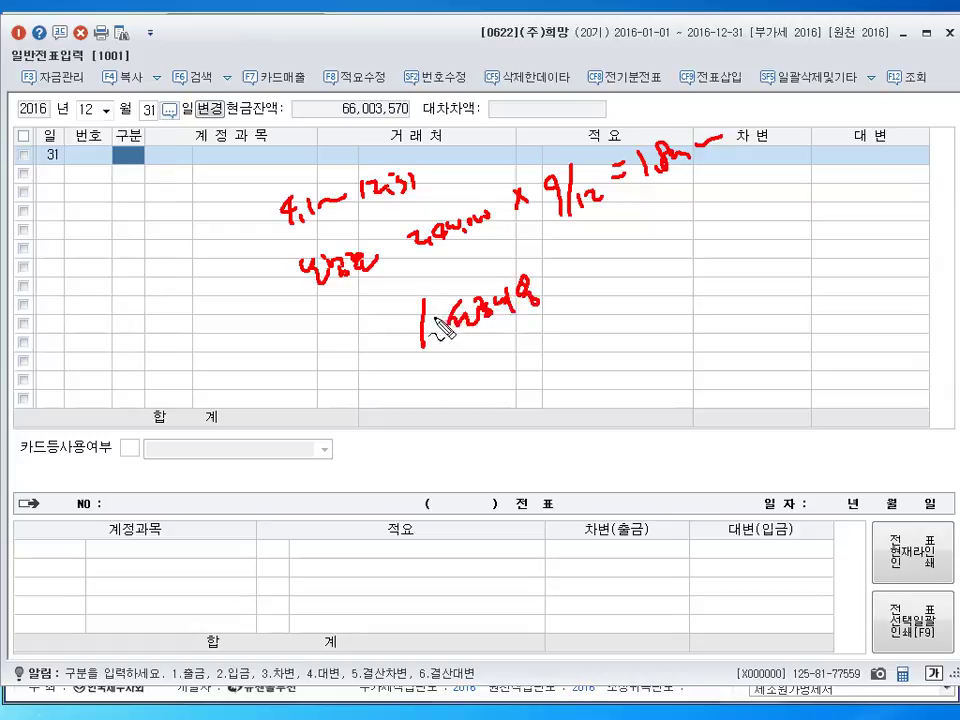
{"action": "mouse_move", "coordinate": [50, 276]}
{"action": "left_mouse_down"}
{"action": "mouse_move", "coordinate": [79, 294]}
{"action": "mouse_move", "coordinate": [100, 282]}
{"action": "mouse_move", "coordinate": [118, 292]}
{"action": "mouse_move", "coordinate": [184, 250]}
{"action": "mouse_move", "coordinate": [184, 262]}
{"action": "mouse_move", "coordinate": [197, 262]}
{"action": "left_mouse_up"}
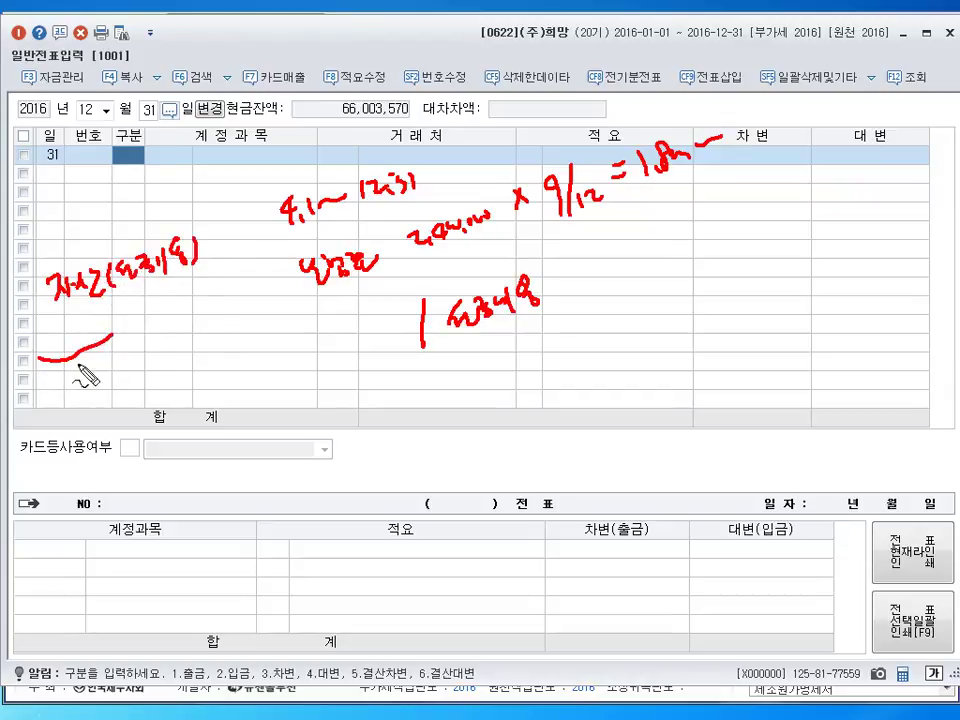
{"action": "mouse_move", "coordinate": [38, 360]}
{"action": "left_mouse_down"}
{"action": "mouse_move", "coordinate": [154, 326]}
{"action": "mouse_move", "coordinate": [186, 332]}
{"action": "mouse_move", "coordinate": [214, 317]}
{"action": "mouse_move", "coordinate": [208, 326]}
{"action": "left_mouse_up"}
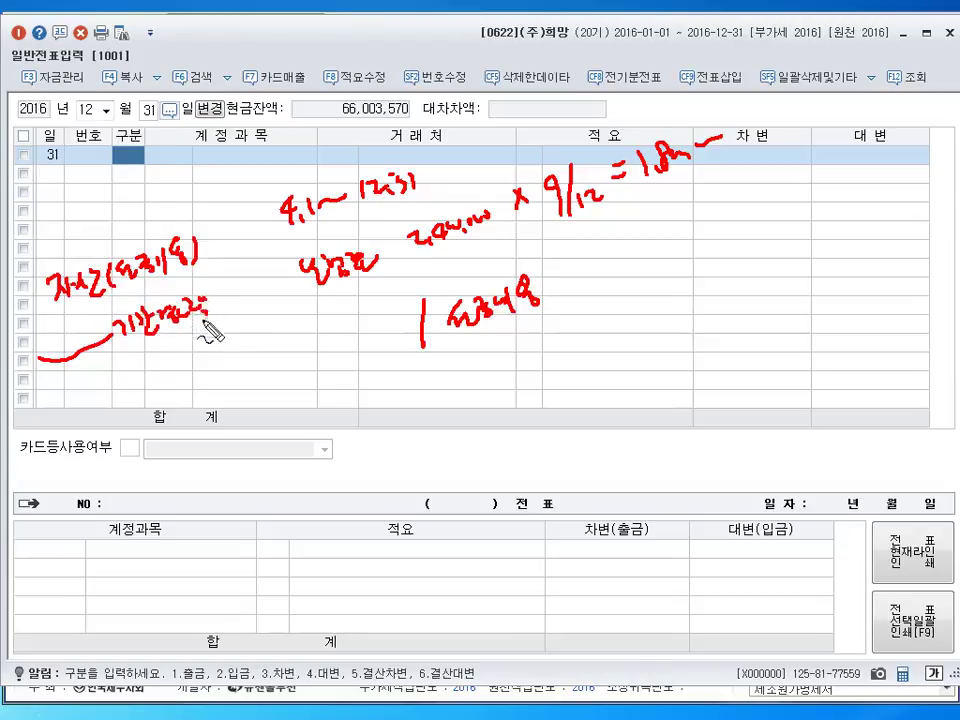
{"action": "mouse_move", "coordinate": [118, 378]}
{"action": "left_mouse_down"}
{"action": "mouse_move", "coordinate": [133, 392]}
{"action": "mouse_move", "coordinate": [156, 375]}
{"action": "mouse_move", "coordinate": [171, 386]}
{"action": "mouse_move", "coordinate": [207, 383]}
{"action": "mouse_move", "coordinate": [259, 405]}
{"action": "mouse_move", "coordinate": [305, 388]}
{"action": "left_mouse_up"}
{"action": "left_click_drag", "start_coordinate": [292, 400], "coordinate": [314, 399]}
{"action": "left_click_drag", "start_coordinate": [300, 408], "coordinate": [312, 412]}
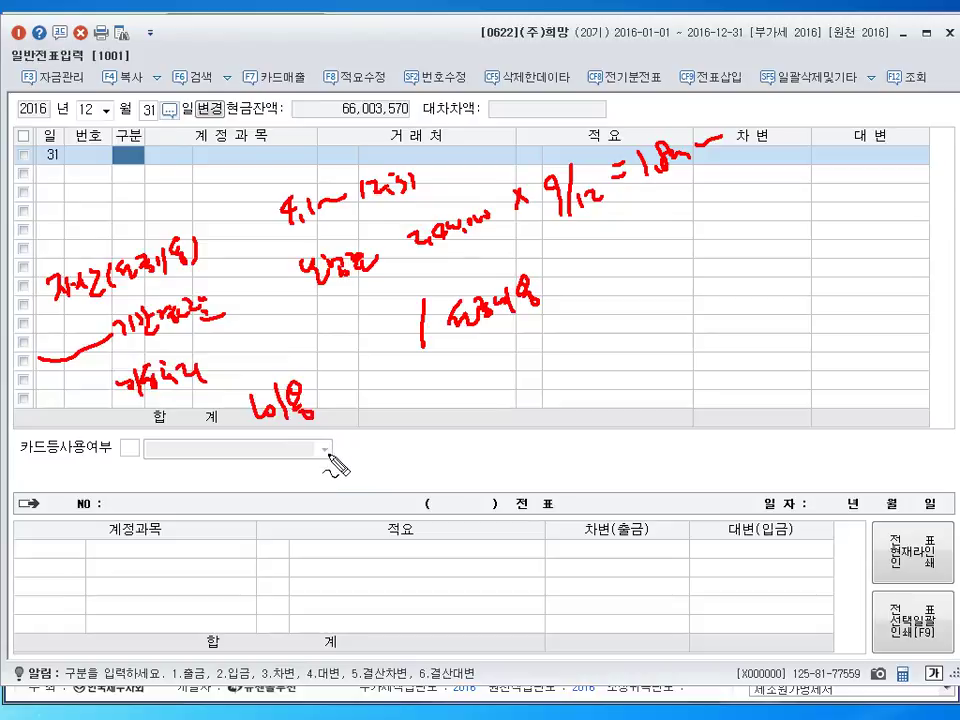
{"action": "mouse_move", "coordinate": [228, 460]}
{"action": "left_mouse_down"}
{"action": "mouse_move", "coordinate": [218, 490]}
{"action": "mouse_move", "coordinate": [248, 482]}
{"action": "mouse_move", "coordinate": [261, 496]}
{"action": "mouse_move", "coordinate": [279, 462]}
{"action": "mouse_move", "coordinate": [311, 450]}
{"action": "mouse_move", "coordinate": [314, 476]}
{"action": "left_mouse_up"}
{"action": "mouse_move", "coordinate": [348, 430]}
{"action": "left_mouse_down"}
{"action": "mouse_move", "coordinate": [362, 432]}
{"action": "mouse_move", "coordinate": [385, 400]}
{"action": "mouse_move", "coordinate": [402, 420]}
{"action": "mouse_move", "coordinate": [466, 408]}
{"action": "left_mouse_up"}
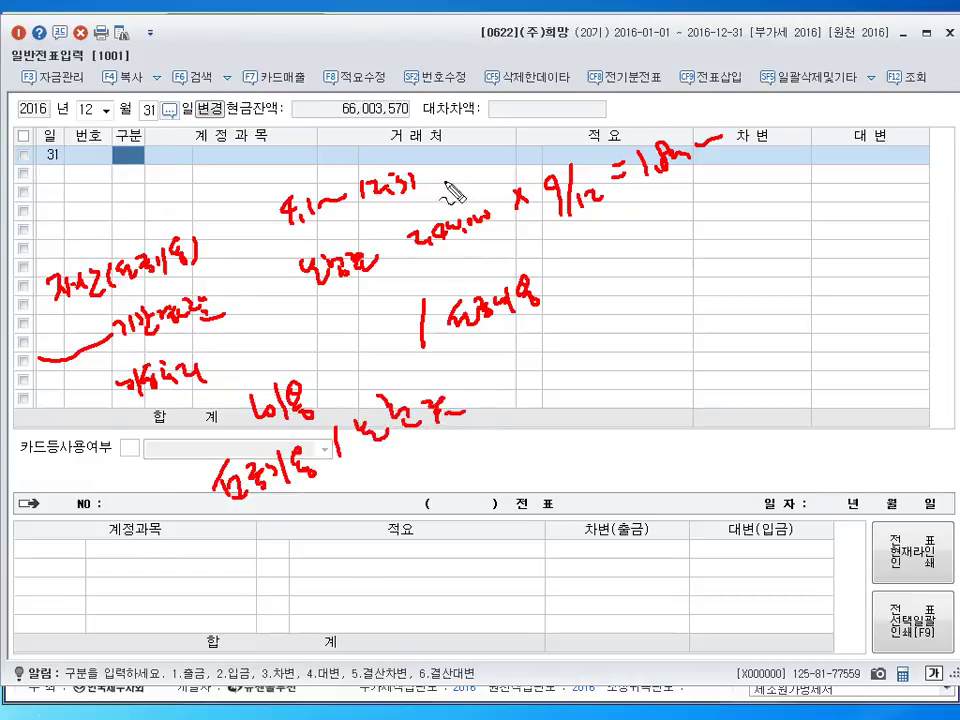
{"action": "key", "text": "Escape"}
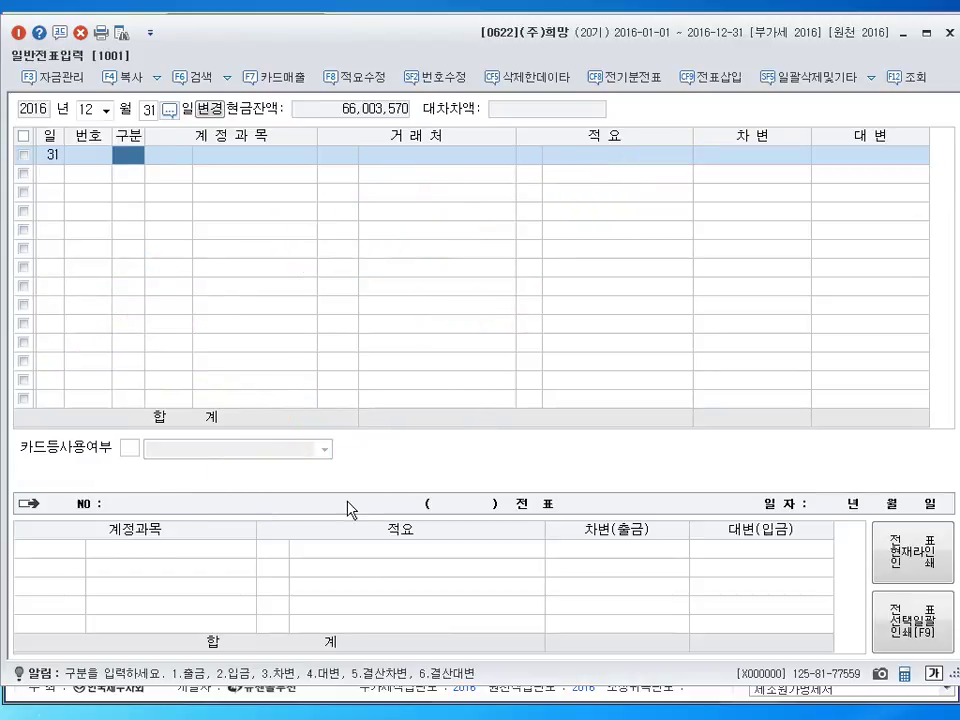
- Enter a December 31 debit (차변) line for account 0521 보험료 with an amount of 1,800,000 and no customer
{"action": "type", "text": "3"}
{"action": "key", "text": "Return"}
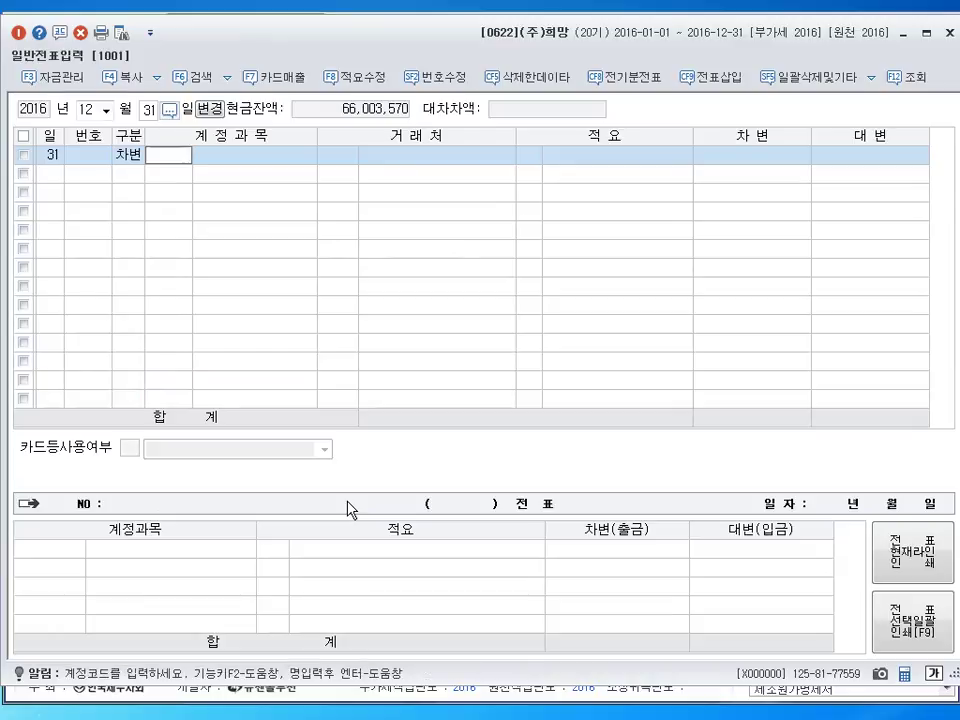
{"action": "type", "text": "521"}
{"action": "key", "text": "Return"}
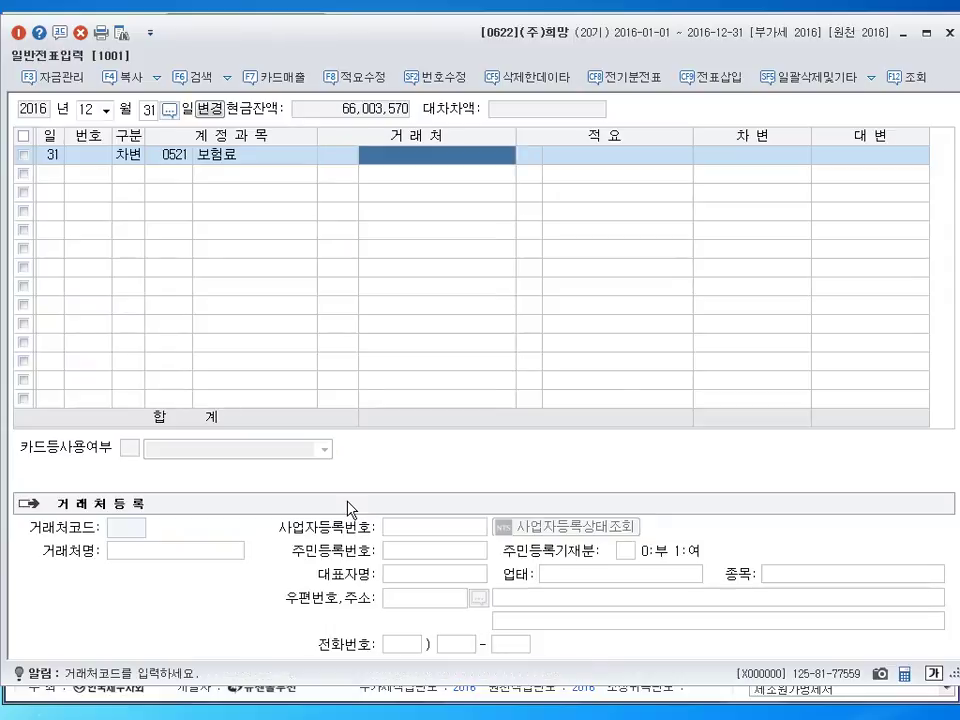
{"action": "key", "text": "Return"}
{"action": "key", "text": "Return"}
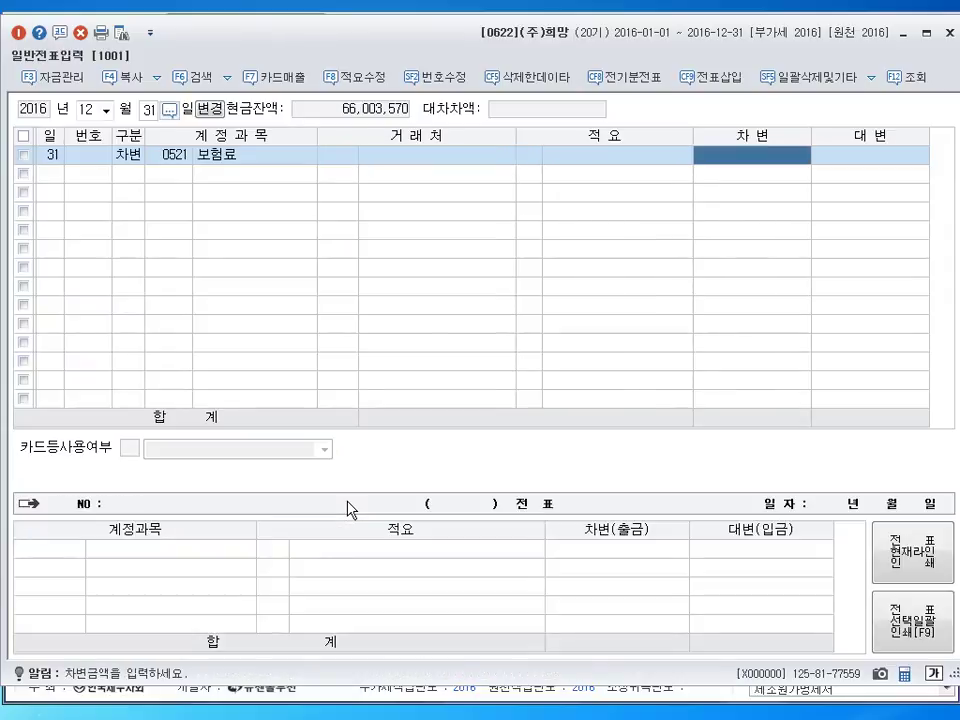
{"action": "type", "text": "1800000"}
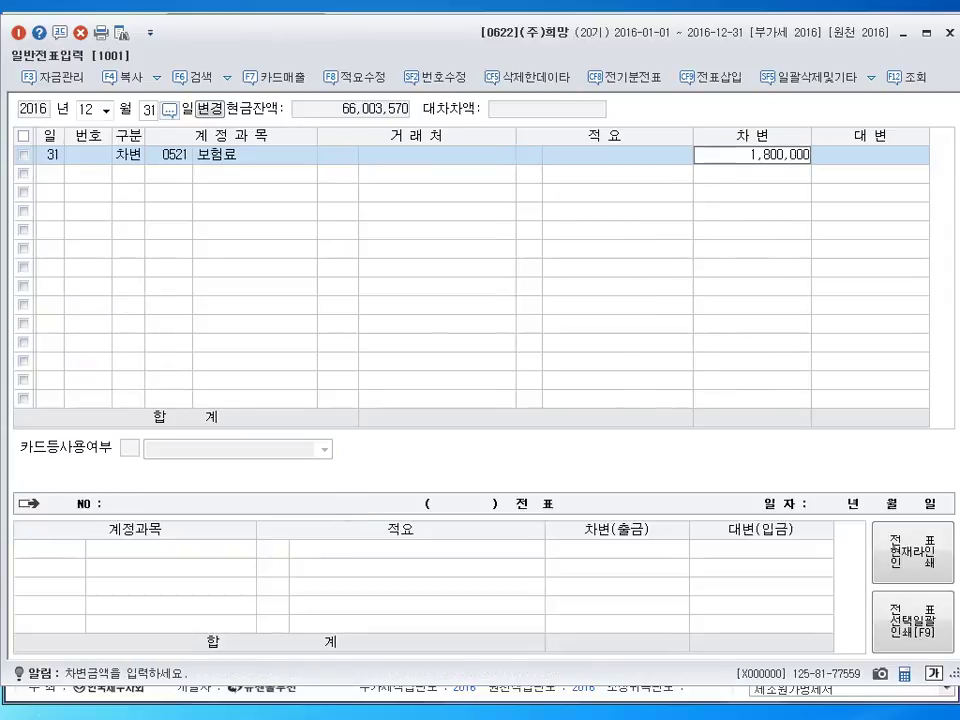
{"action": "key", "text": "Return"}
- Balance the insurance entry with a credit (대변) line of 1,800,000 to account 0133 선급비용
{"action": "type", "text": "4"}
{"action": "key", "text": "Return"}
{"action": "type", "text": "133"}
{"action": "key", "text": "Return"}
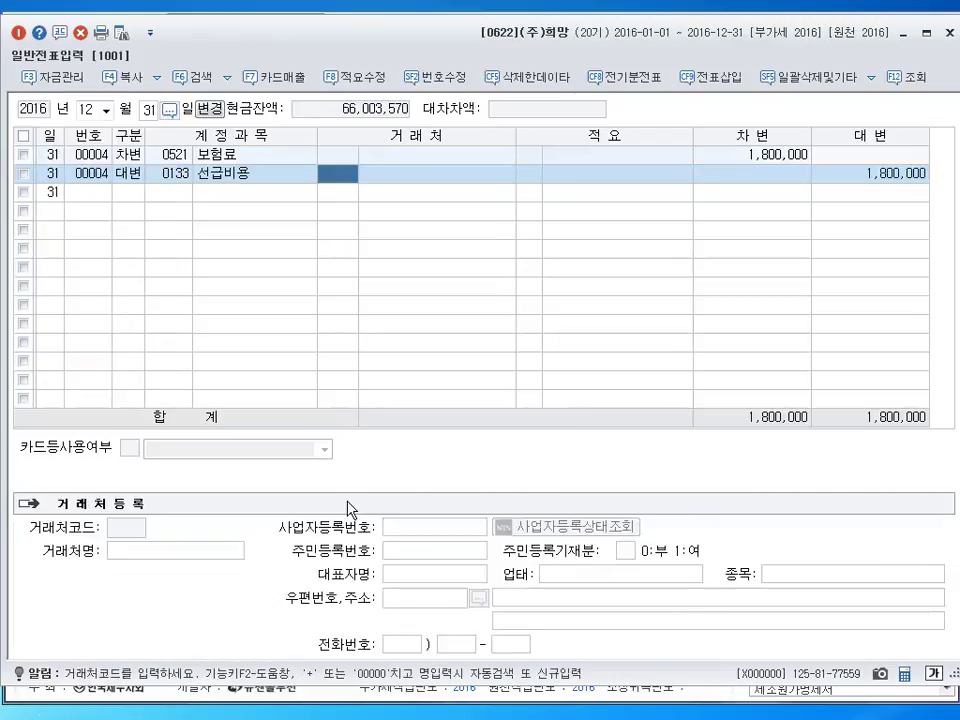
{"action": "key", "text": "Return"}
{"action": "key", "text": "Return"}
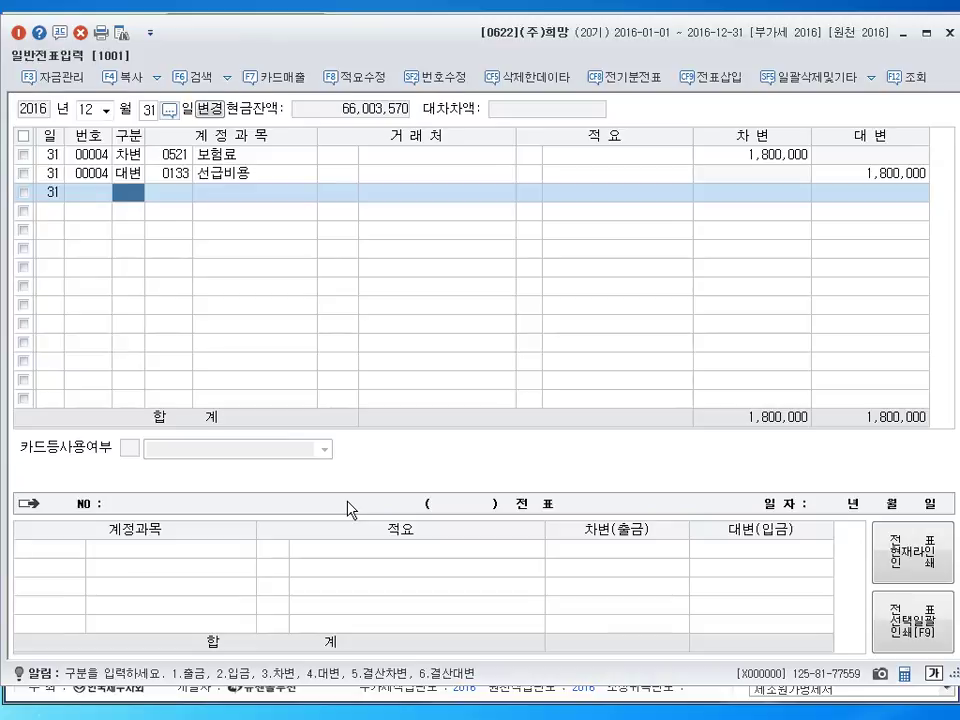
- Start a new December 31 entry with a debit (차변) line of 5,000 to account 0101 현금
{"action": "type", "text": "3"}
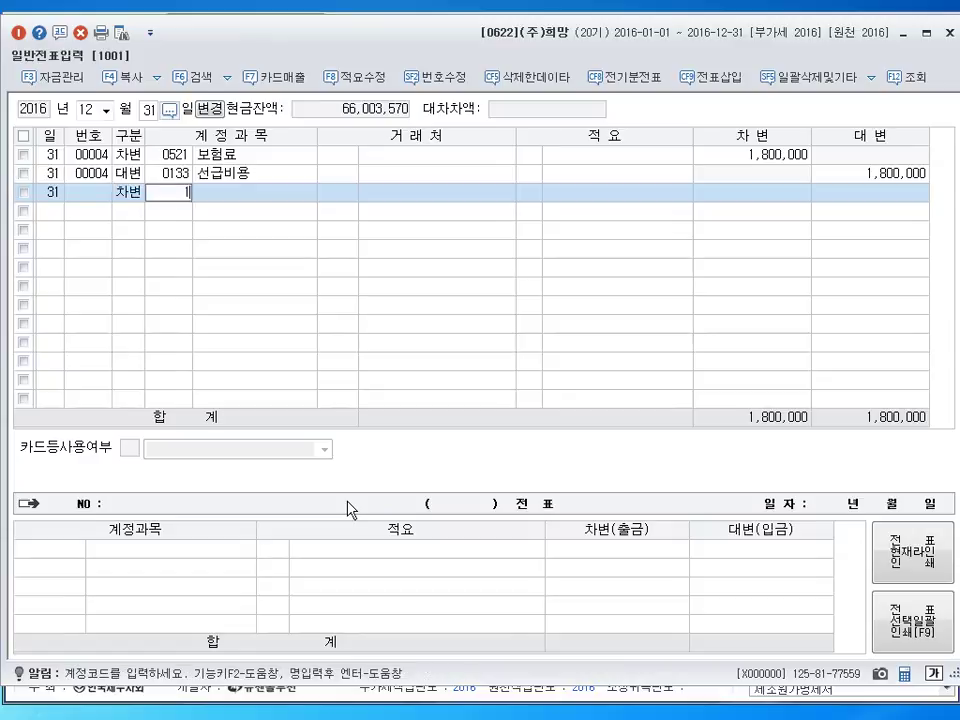
{"action": "type", "text": "101"}
{"action": "key", "text": "Return"}
{"action": "key", "text": "Return"}
{"action": "key", "text": "Return"}
{"action": "key", "text": "Return"}
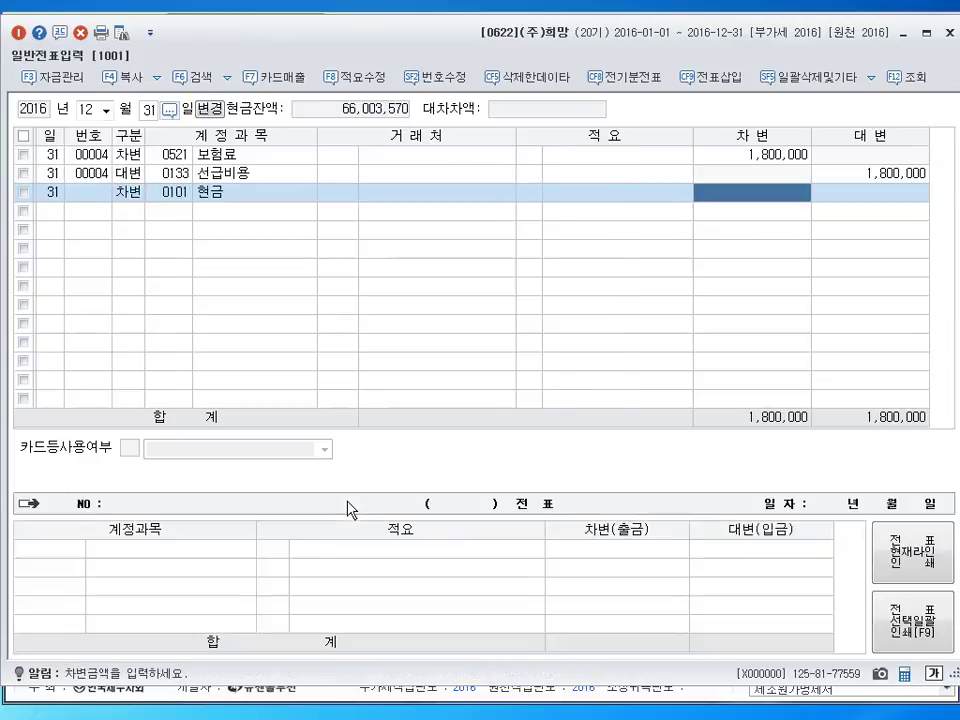
{"action": "type", "text": "5000"}
{"action": "key", "text": "Return"}
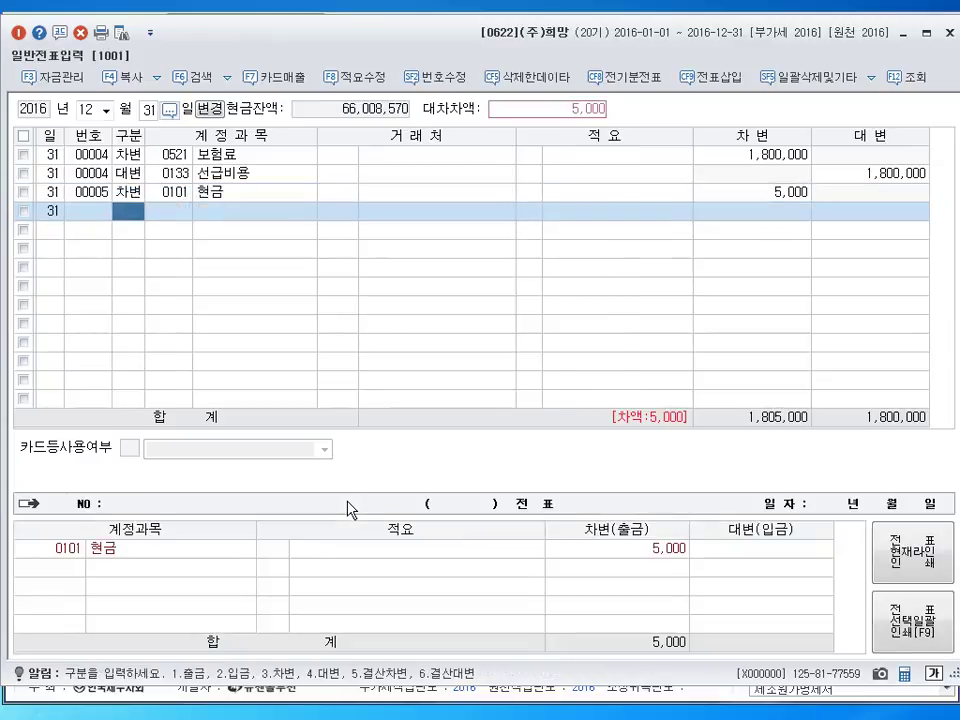
- Complete the cash entry with a 2,000 debit to 0980 잡손실 and a 7,000 credit to 0141 현금과부족
{"action": "type", "text": "3"}
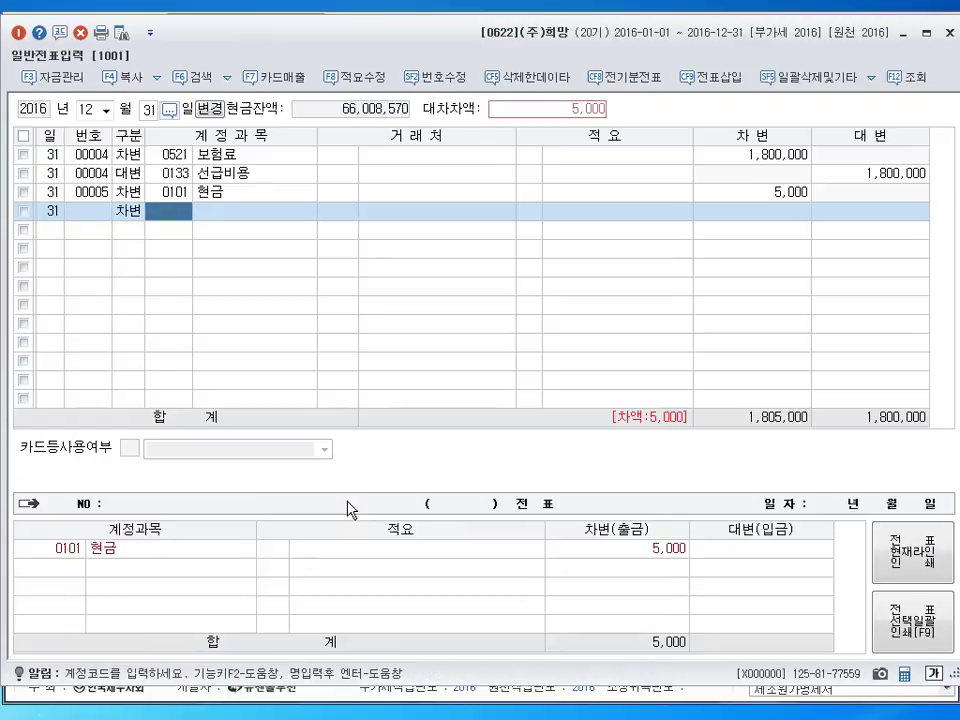
{"action": "type", "text": "980"}
{"action": "key", "text": "Return"}
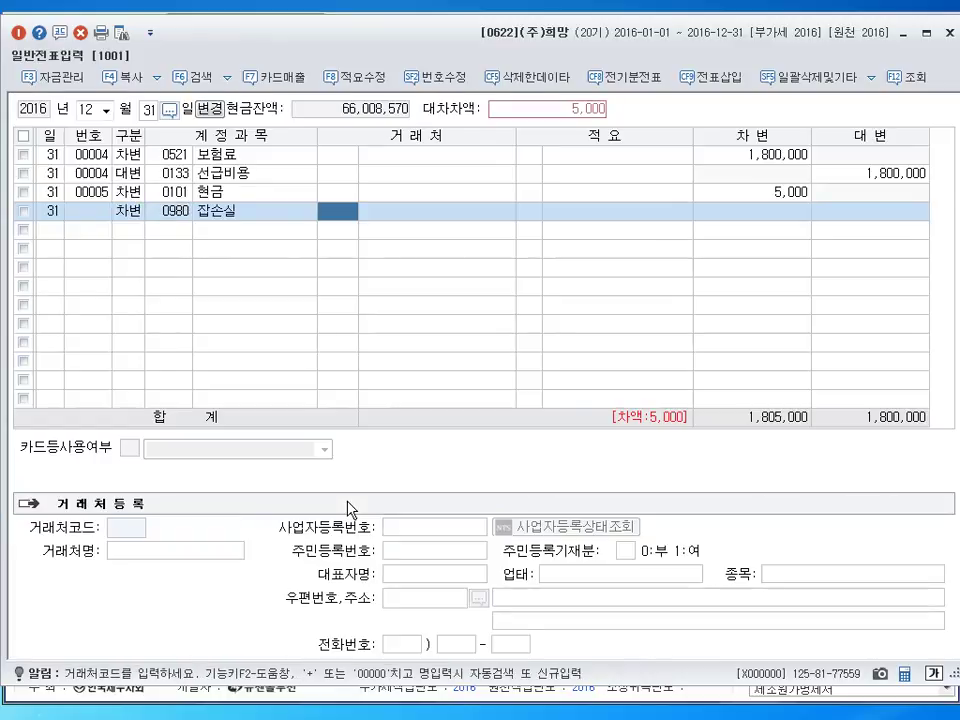
{"action": "key", "text": "Return"}
{"action": "key", "text": "Return"}
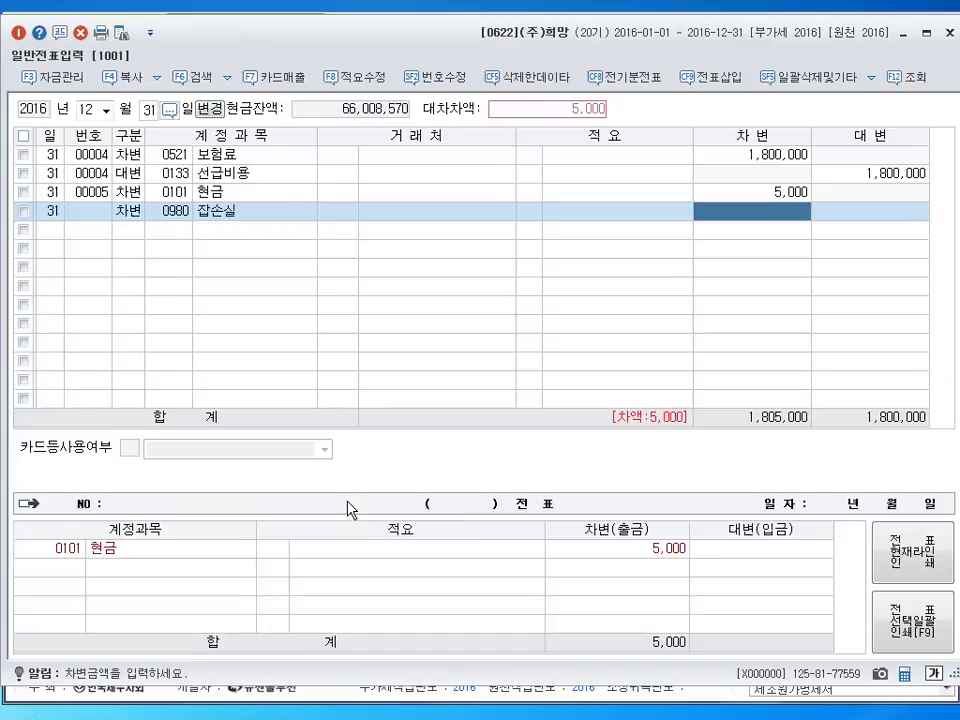
{"action": "type", "text": "2000"}
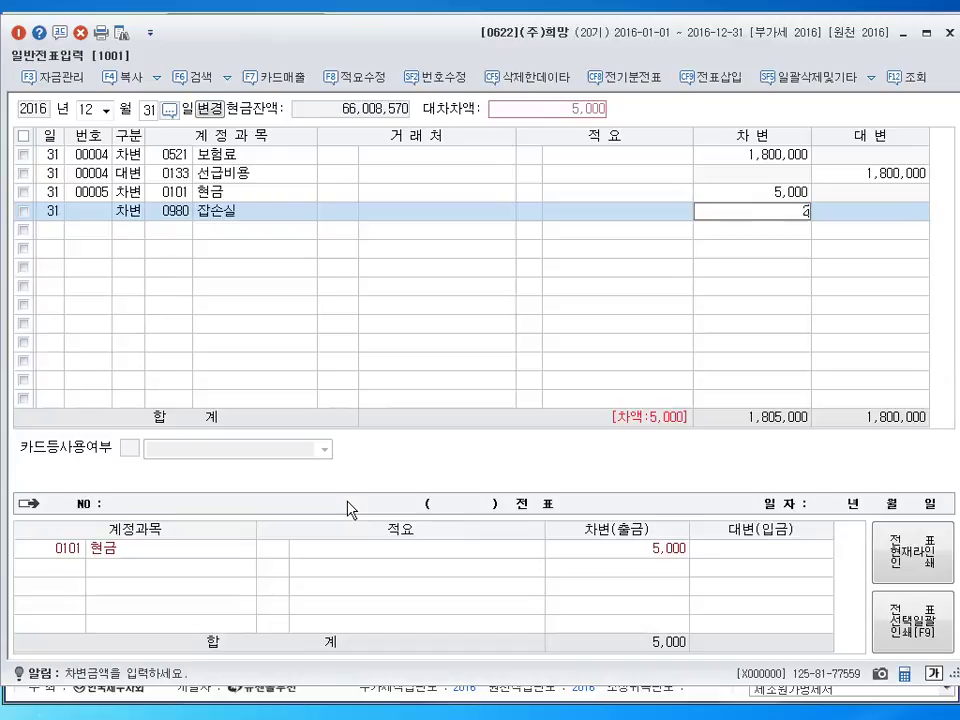
{"action": "key", "text": "Return"}
{"action": "type", "text": "4141"}
{"action": "key", "text": "Return"}
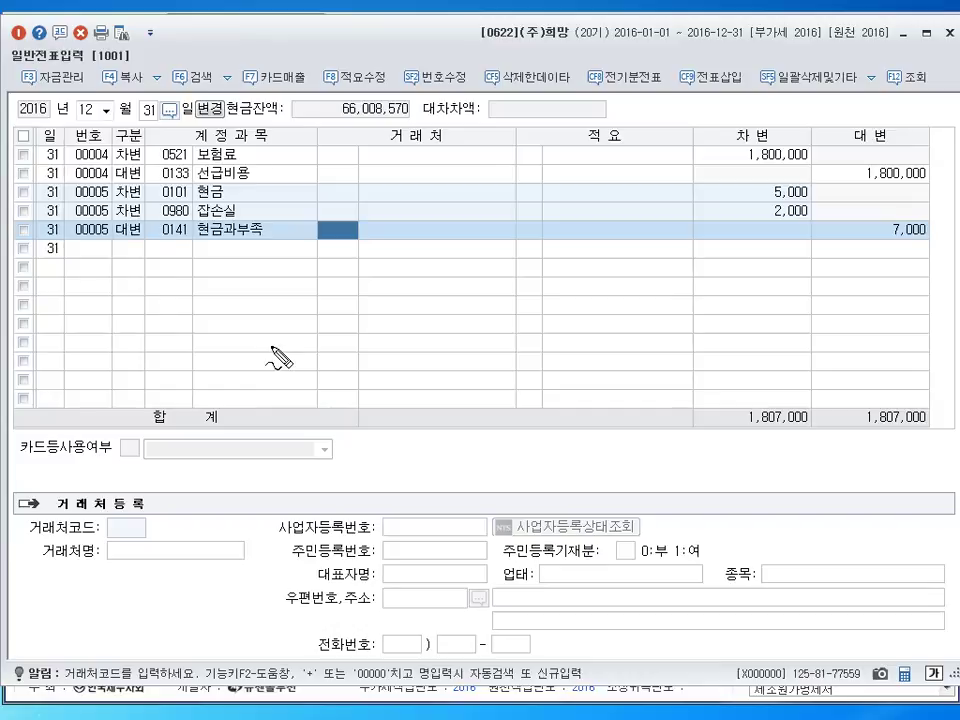
{"action": "left_click_drag", "start_coordinate": [271, 349], "coordinate": [322, 350]}
{"action": "left_click_drag", "start_coordinate": [268, 377], "coordinate": [335, 380]}
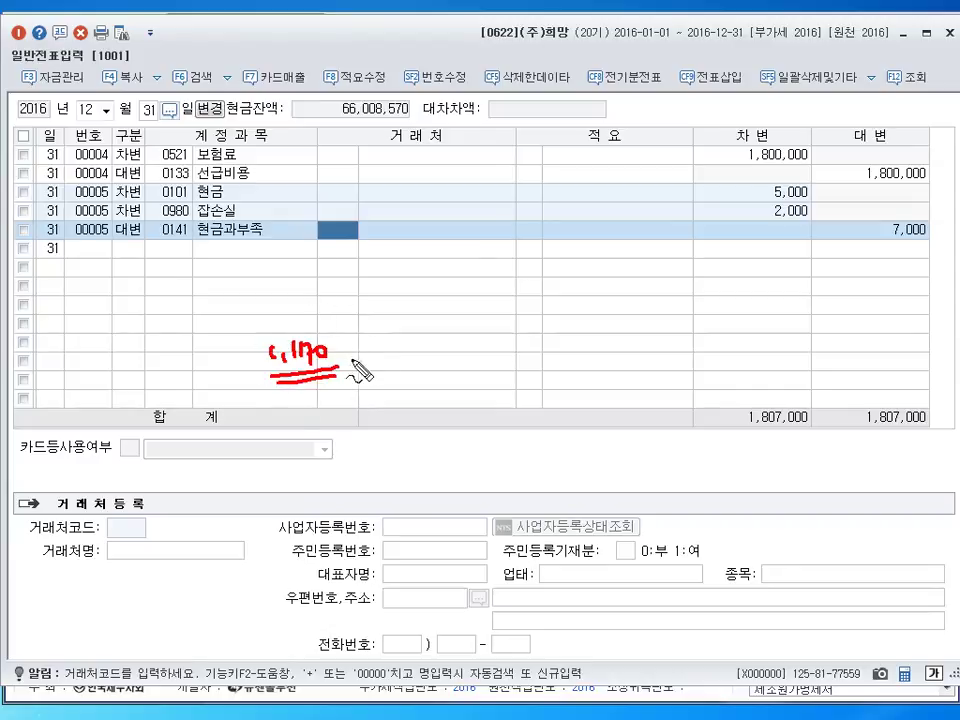
{"action": "mouse_move", "coordinate": [342, 327]}
{"action": "left_mouse_down"}
{"action": "mouse_move", "coordinate": [400, 323]}
{"action": "mouse_move", "coordinate": [418, 358]}
{"action": "mouse_move", "coordinate": [441, 358]}
{"action": "left_mouse_up"}
{"action": "mouse_move", "coordinate": [446, 341]}
{"action": "left_mouse_down"}
{"action": "mouse_move", "coordinate": [452, 362]}
{"action": "mouse_move", "coordinate": [464, 352]}
{"action": "left_mouse_up"}
{"action": "left_click_drag", "start_coordinate": [472, 340], "coordinate": [470, 342]}
{"action": "left_click_drag", "start_coordinate": [344, 377], "coordinate": [388, 395]}
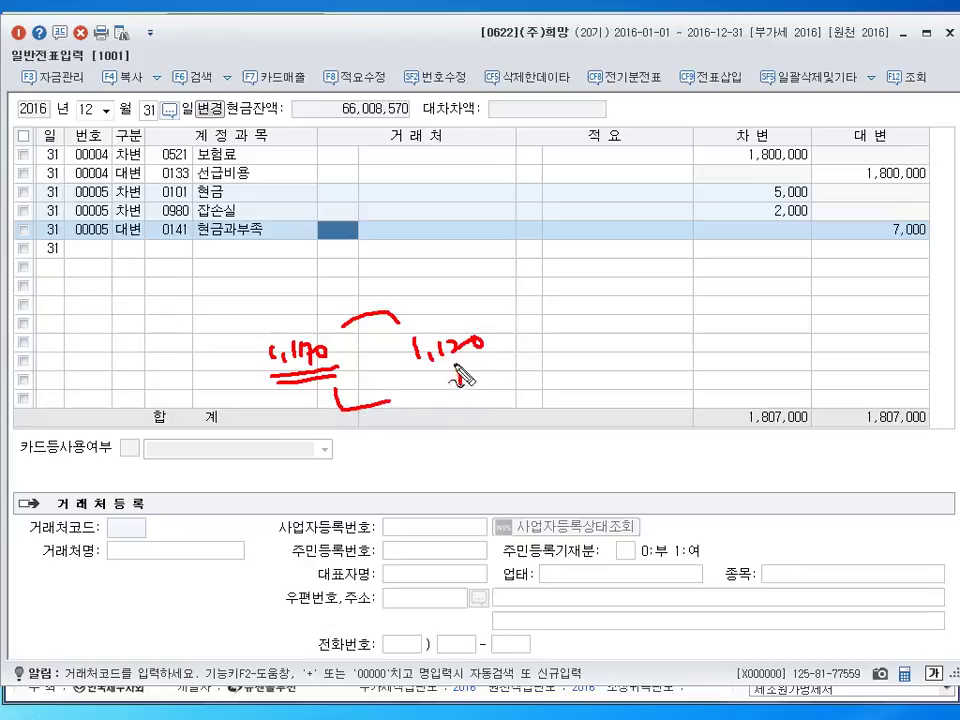
{"action": "mouse_move", "coordinate": [458, 376]}
{"action": "left_mouse_down"}
{"action": "mouse_move", "coordinate": [432, 430]}
{"action": "mouse_move", "coordinate": [454, 428]}
{"action": "left_mouse_up"}
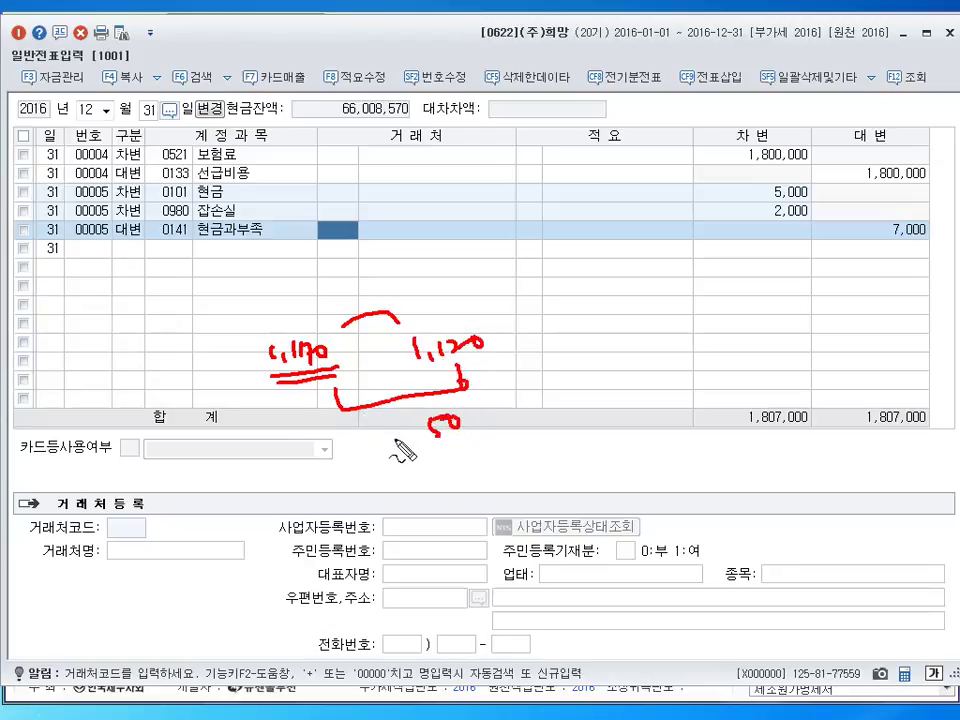
{"action": "left_click_drag", "start_coordinate": [416, 362], "coordinate": [468, 365]}
{"action": "left_click_drag", "start_coordinate": [396, 432], "coordinate": [406, 431]}
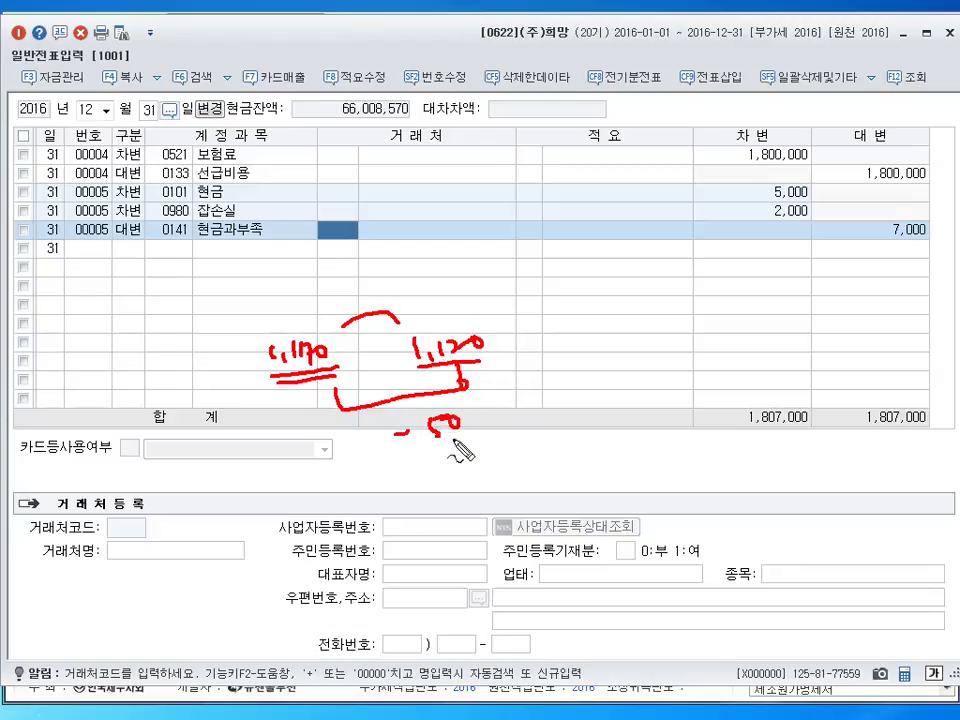
{"action": "mouse_move", "coordinate": [493, 413]}
{"action": "left_mouse_down"}
{"action": "mouse_move", "coordinate": [489, 429]}
{"action": "mouse_move", "coordinate": [522, 426]}
{"action": "left_mouse_up"}
{"action": "mouse_move", "coordinate": [527, 394]}
{"action": "left_mouse_down"}
{"action": "mouse_move", "coordinate": [530, 404]}
{"action": "mouse_move", "coordinate": [574, 394]}
{"action": "mouse_move", "coordinate": [622, 405]}
{"action": "mouse_move", "coordinate": [683, 375]}
{"action": "mouse_move", "coordinate": [688, 392]}
{"action": "left_mouse_up"}
{"action": "left_click_drag", "start_coordinate": [696, 368], "coordinate": [700, 396]}
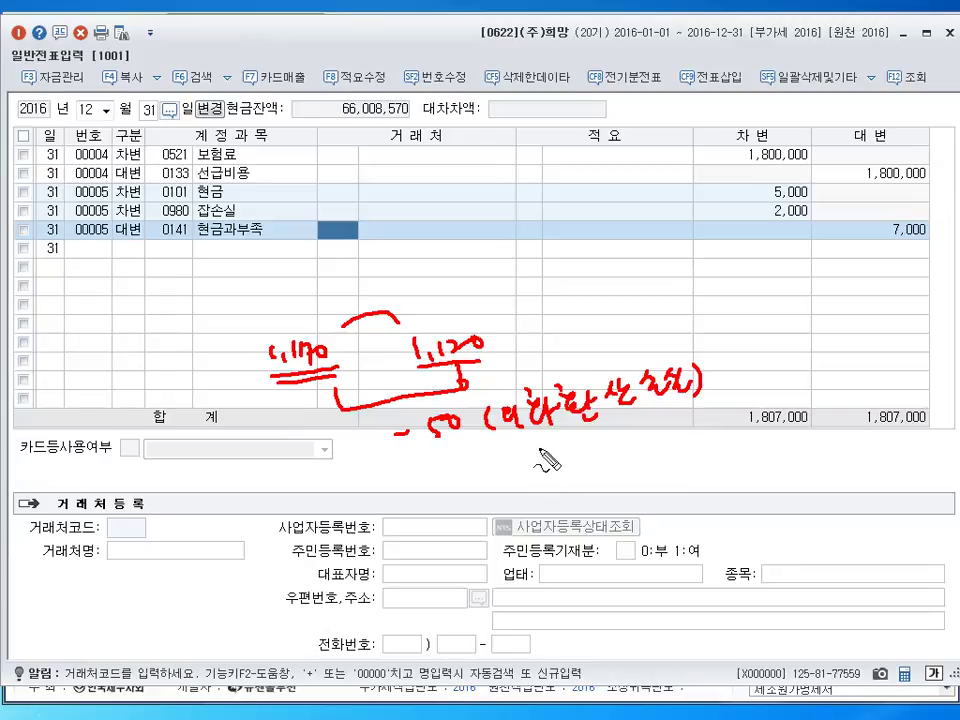
{"action": "mouse_move", "coordinate": [507, 478]}
{"action": "left_mouse_down"}
{"action": "mouse_move", "coordinate": [498, 492]}
{"action": "mouse_move", "coordinate": [532, 490]}
{"action": "mouse_move", "coordinate": [572, 458]}
{"action": "mouse_move", "coordinate": [592, 460]}
{"action": "left_mouse_up"}
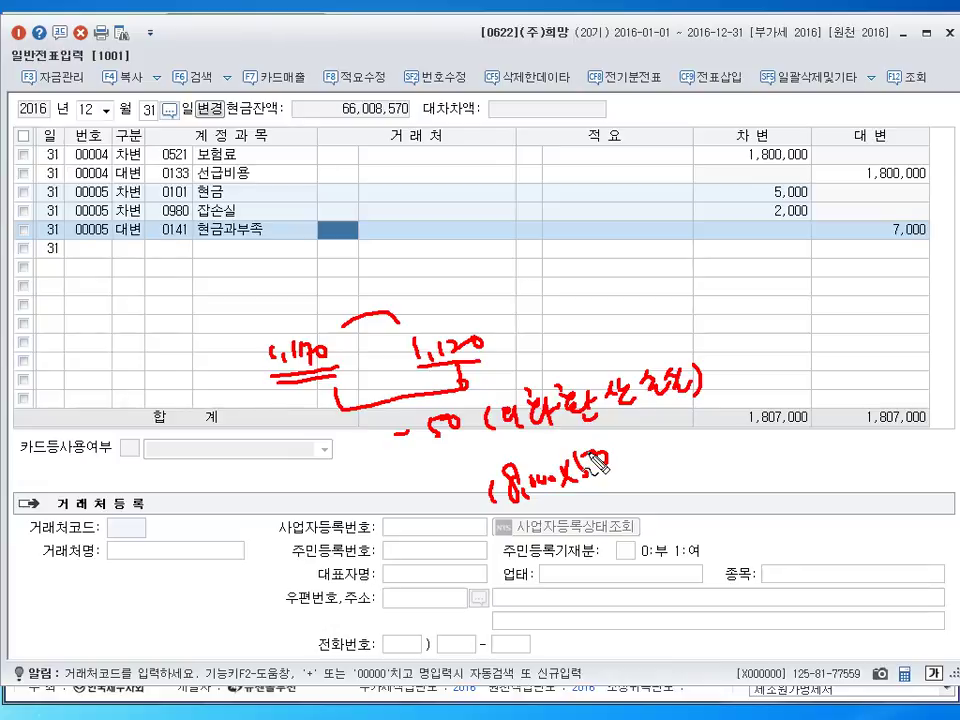
{"action": "key", "text": "Escape"}
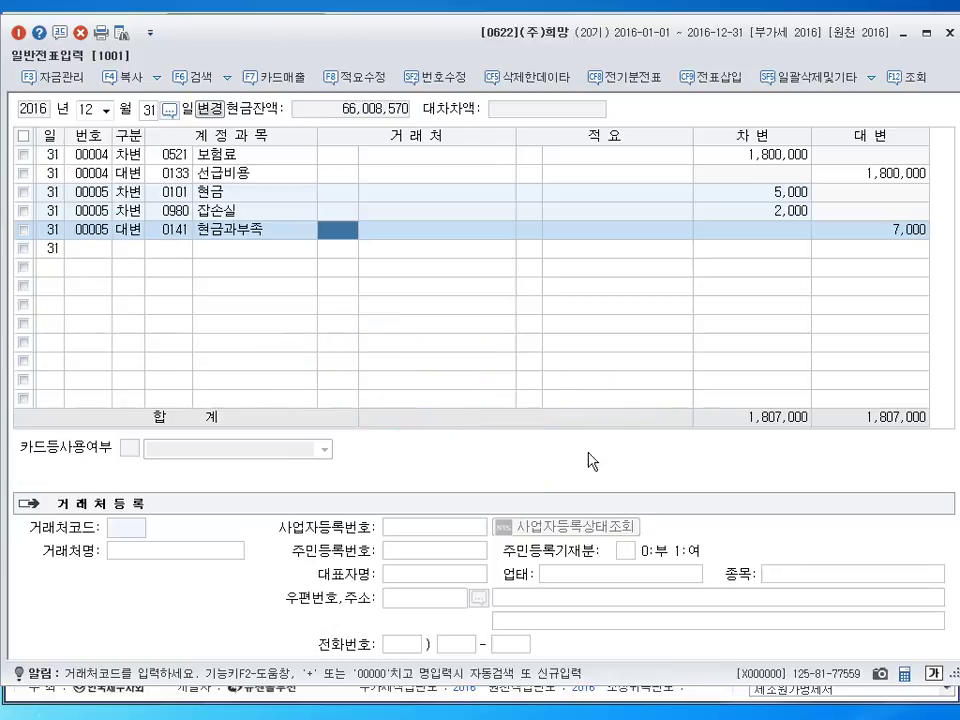
- In the next empty December 31 row, enter a debit (차변) of 900,000 to account 0955 외화환산손실
{"action": "left_click", "coordinate": [137, 251]}
{"action": "key", "text": "3"}
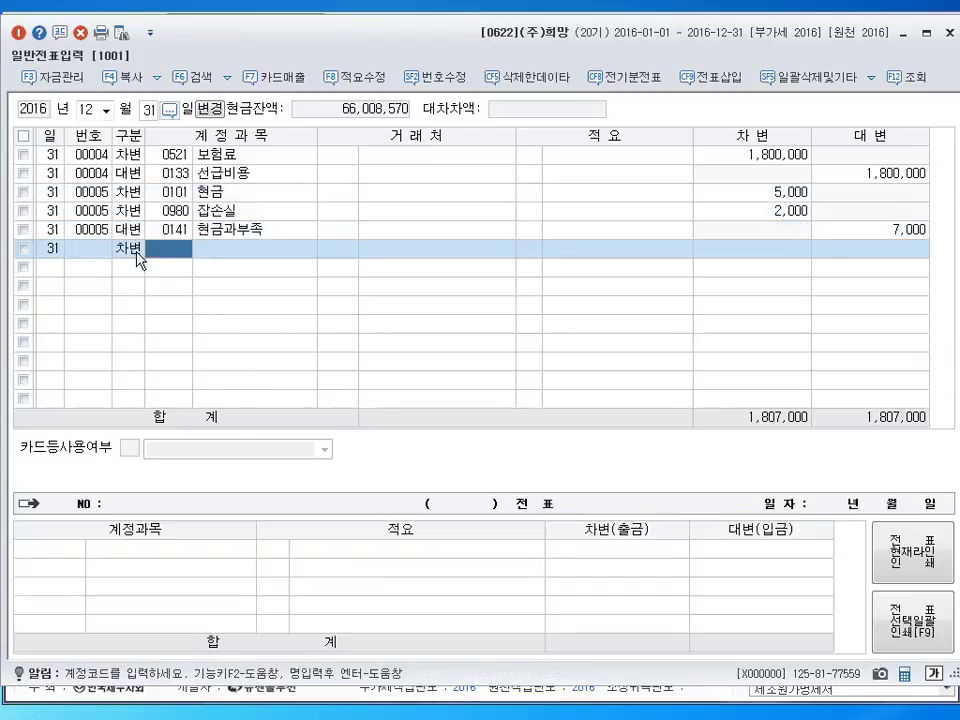
{"action": "type", "text": "0955"}
{"action": "key", "text": "Return"}
{"action": "key", "text": "Return"}
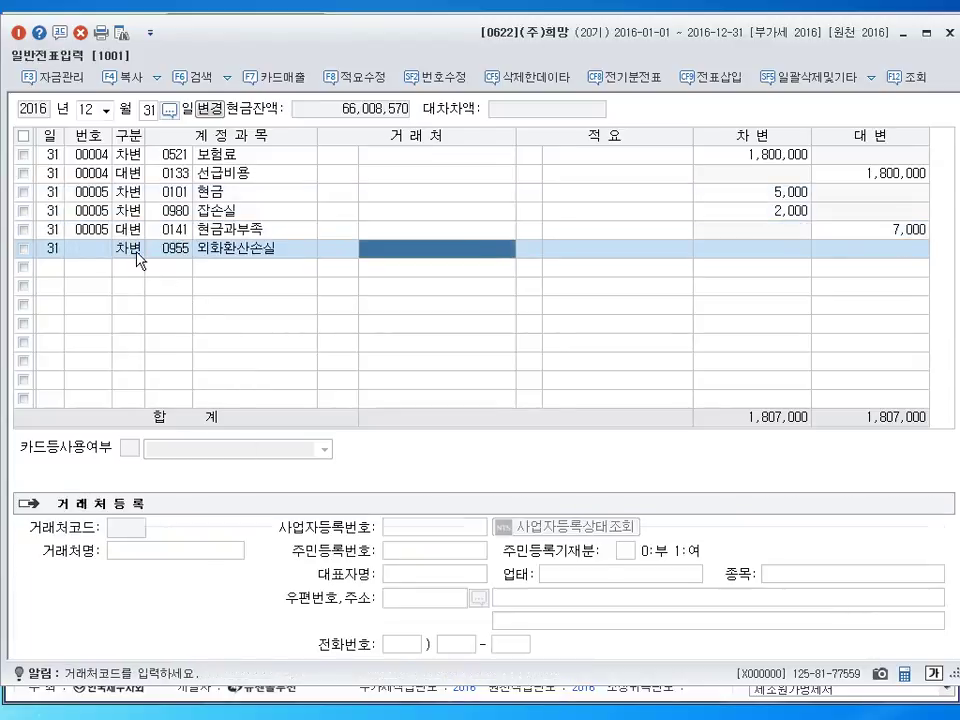
{"action": "key", "text": "Return"}
{"action": "type", "text": "500000"}
{"action": "key", "text": "Return"}
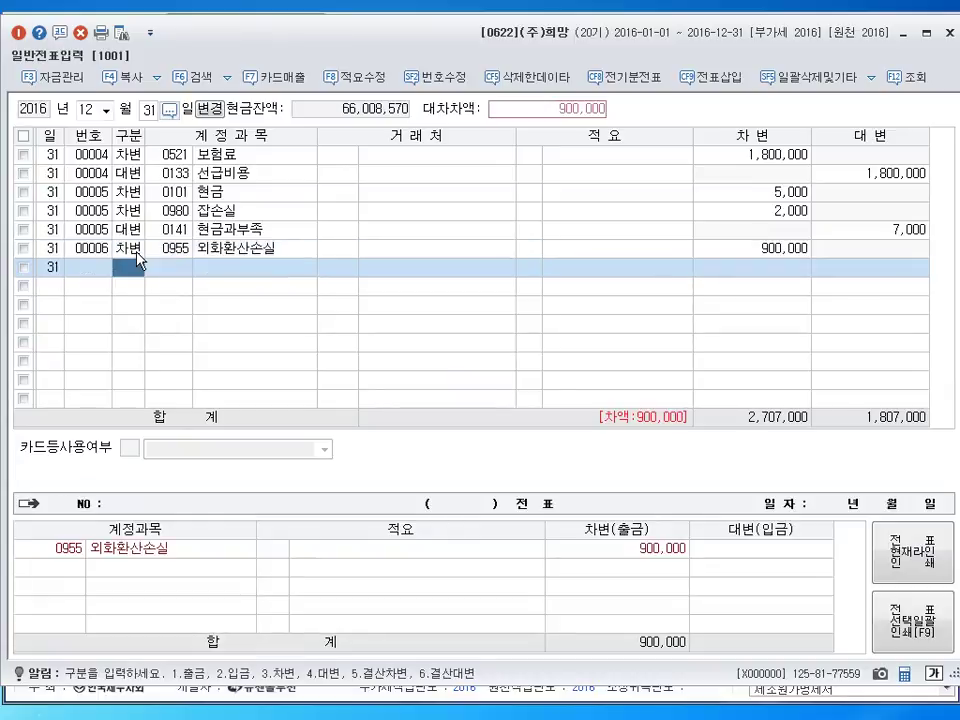
- Credit 900,000 to account 0108 외상매출금 with ABC.CO.LTD as the customer, and close the general voucher entry window
{"action": "type", "text": "40108"}
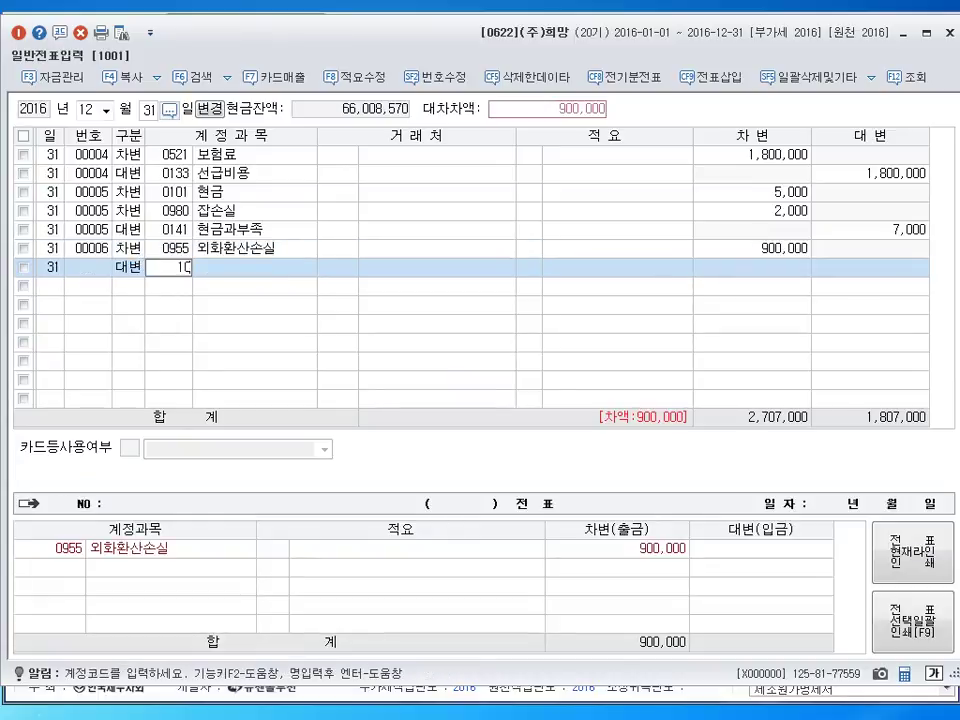
{"action": "key", "text": "Return"}
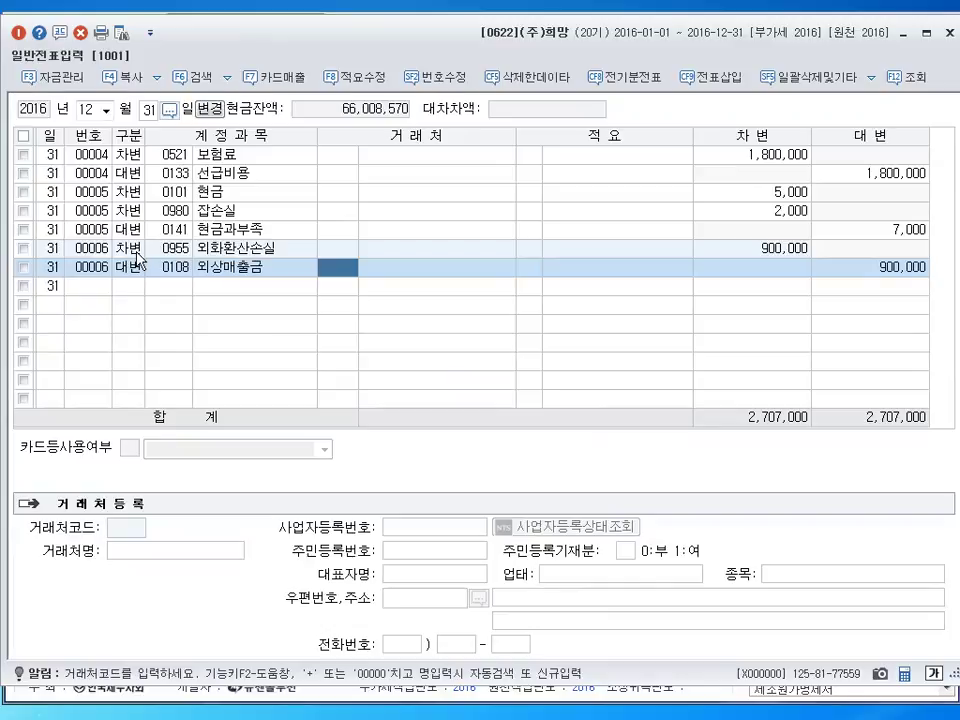
{"action": "type", "text": "AB"}
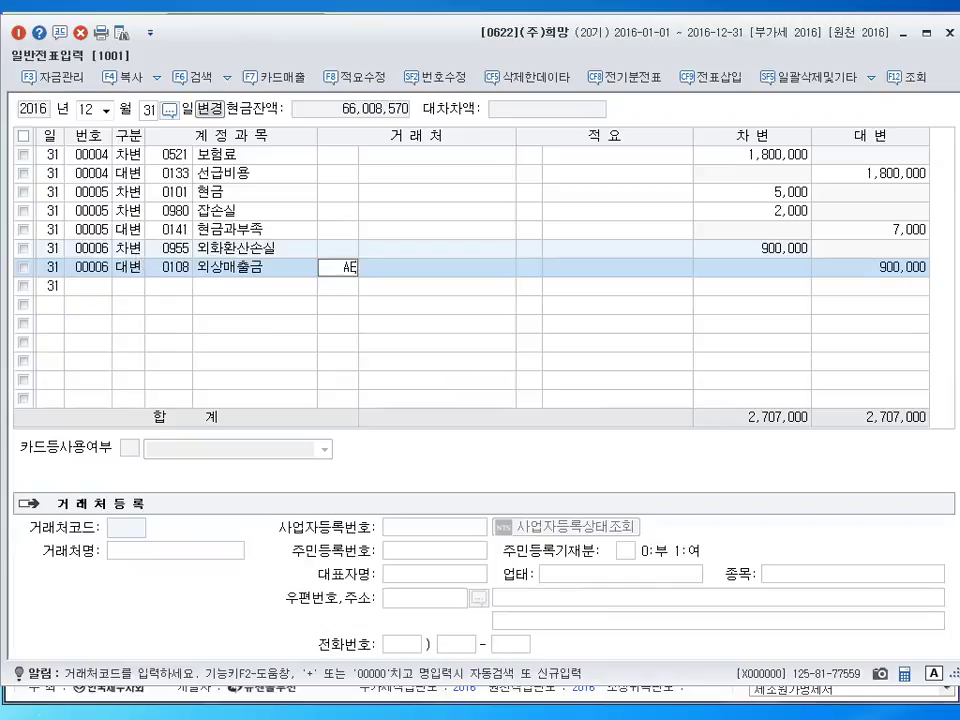
{"action": "key", "text": "Return"}
{"action": "key", "text": "Return"}
{"action": "key", "text": "Return"}
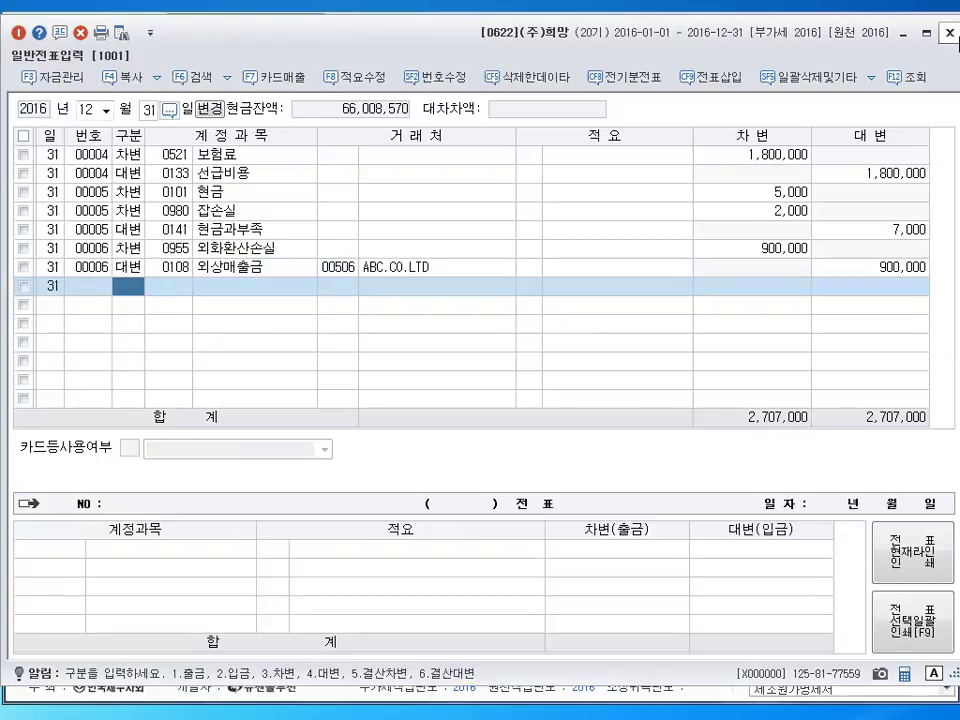
{"action": "left_click", "coordinate": [951, 33]}
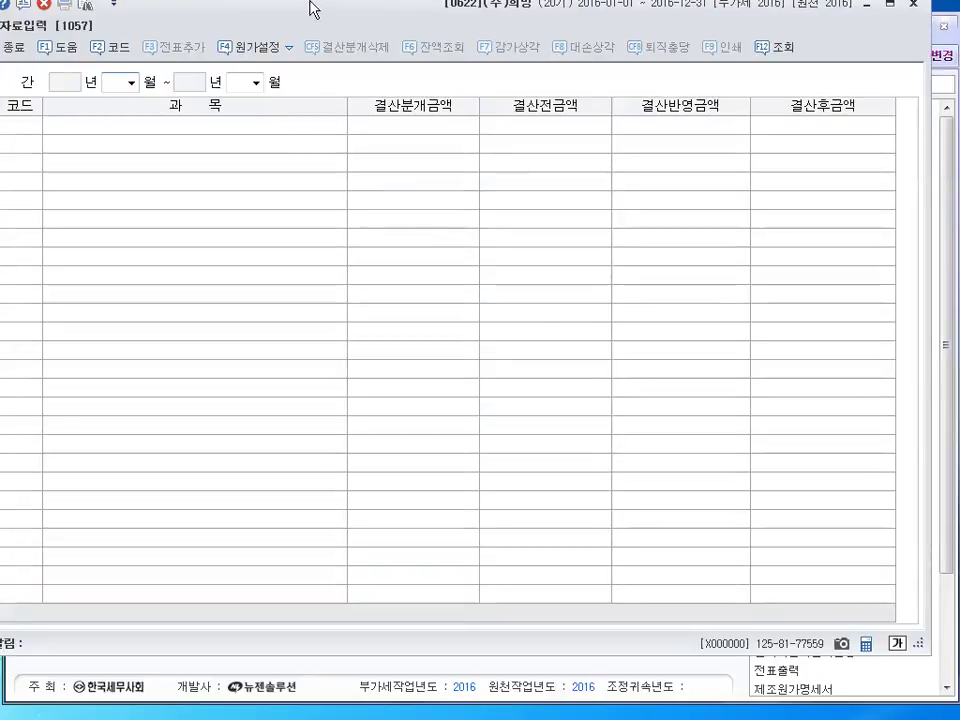
- Set the closing data entry (결산자료입력) period to January through December 2016 and load its accounts
{"action": "left_click_drag", "start_coordinate": [311, 6], "coordinate": [349, 36]}
{"action": "key", "text": "Return"}
{"action": "type", "text": "12"}
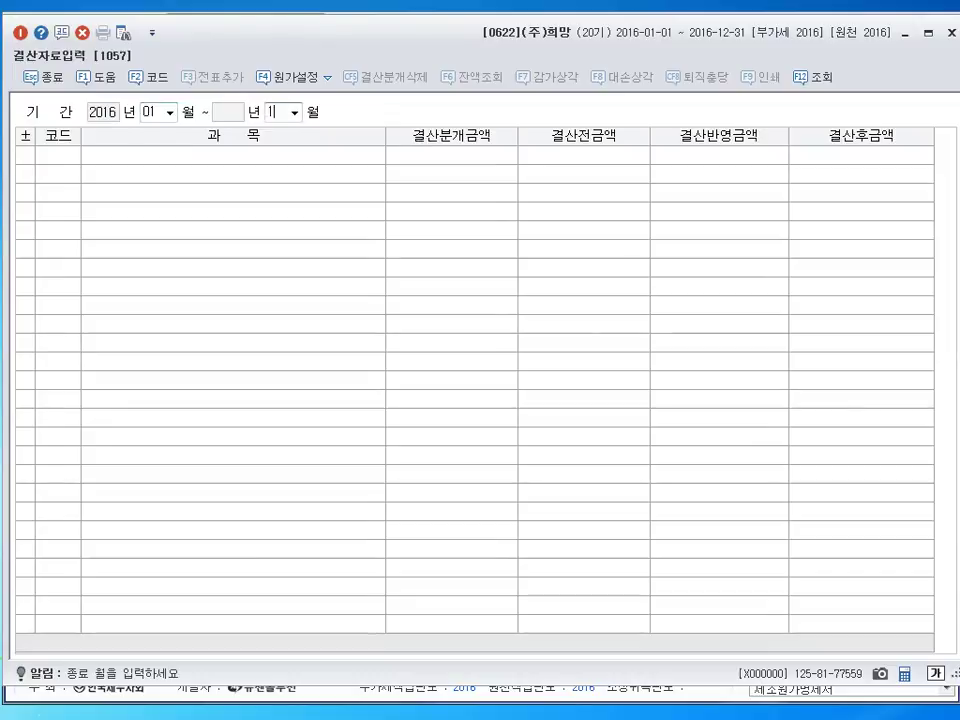
{"action": "key", "text": "Return"}
- In the bad debt (대손상각) calculation at 1.00%, clear the additional amount for 0114 단기대여금 and apply the remaining amounts to the closing data
{"action": "left_click", "coordinate": [628, 77]}
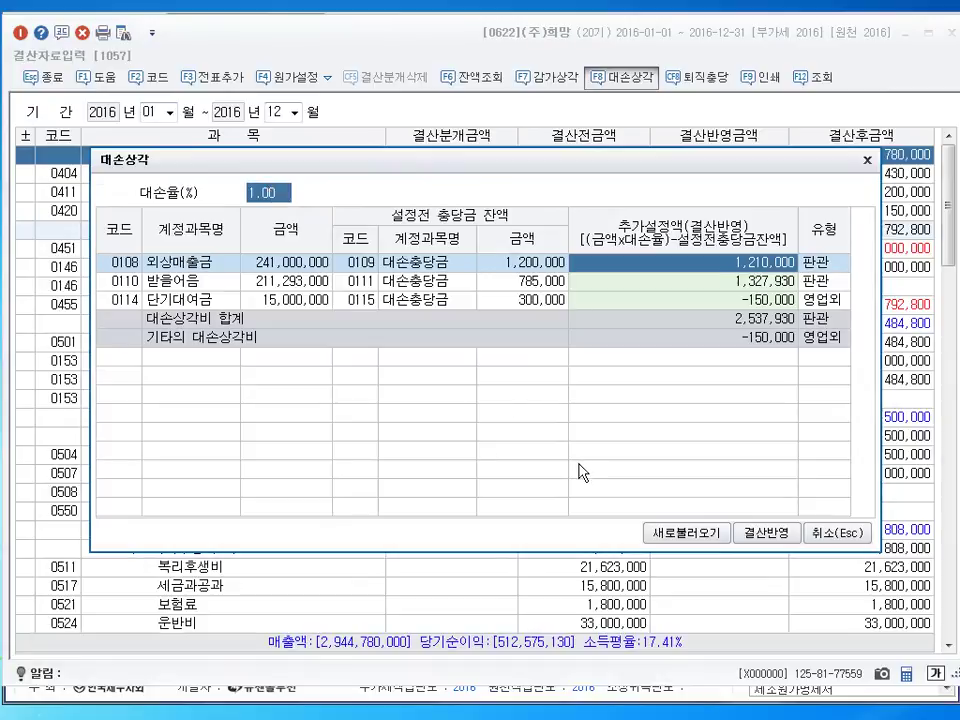
{"action": "left_click", "coordinate": [689, 302]}
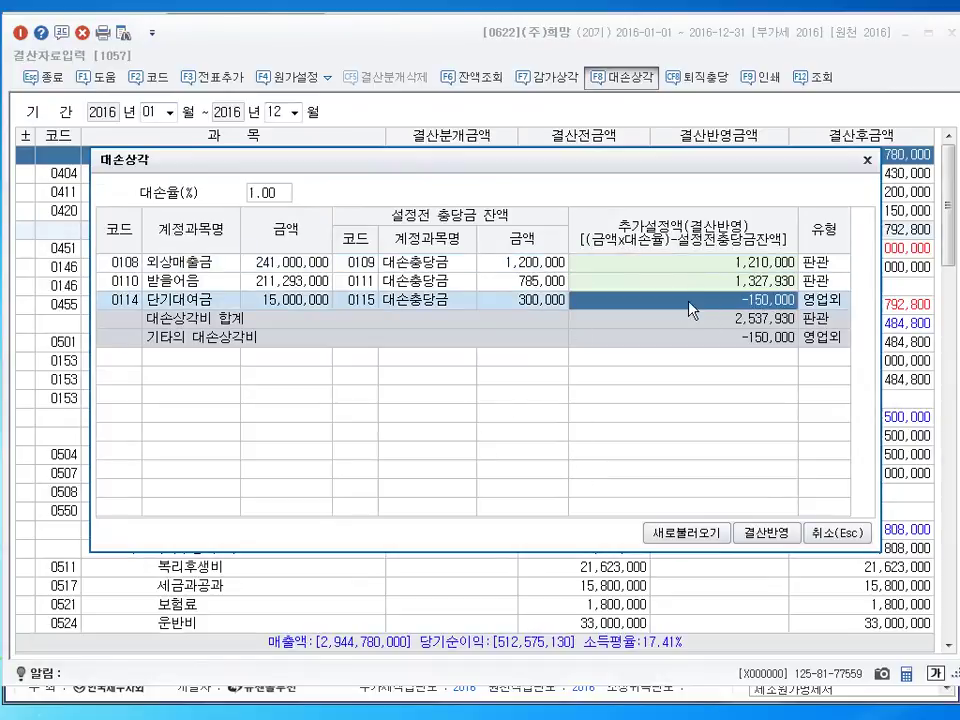
{"action": "key", "text": "Delete"}
{"action": "key", "text": "Return"}
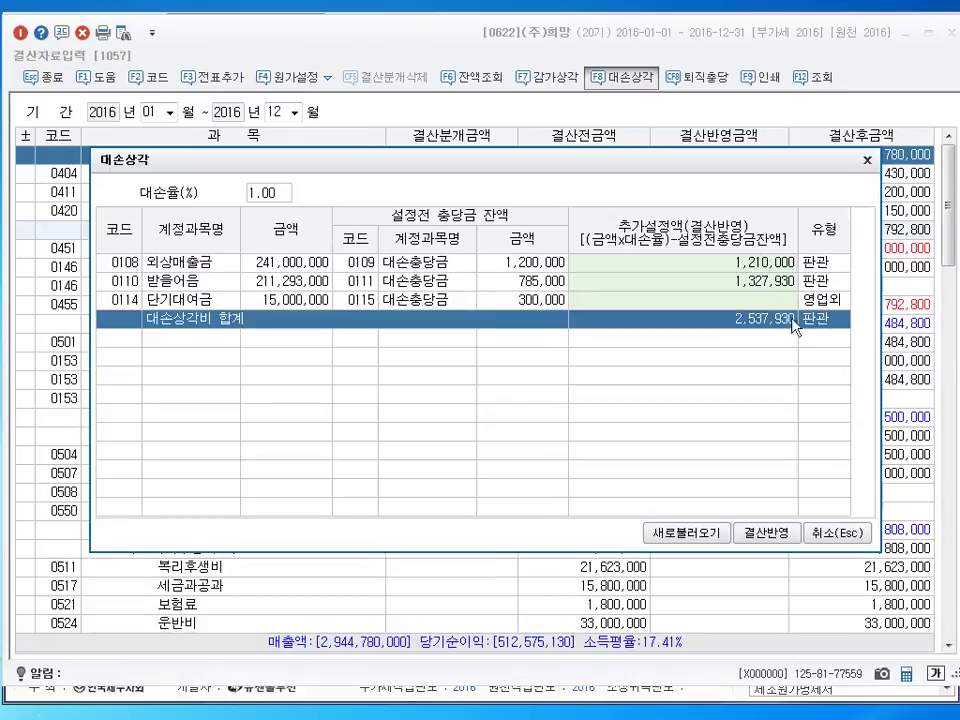
{"action": "key", "text": "Return"}
{"action": "key", "text": "Return"}
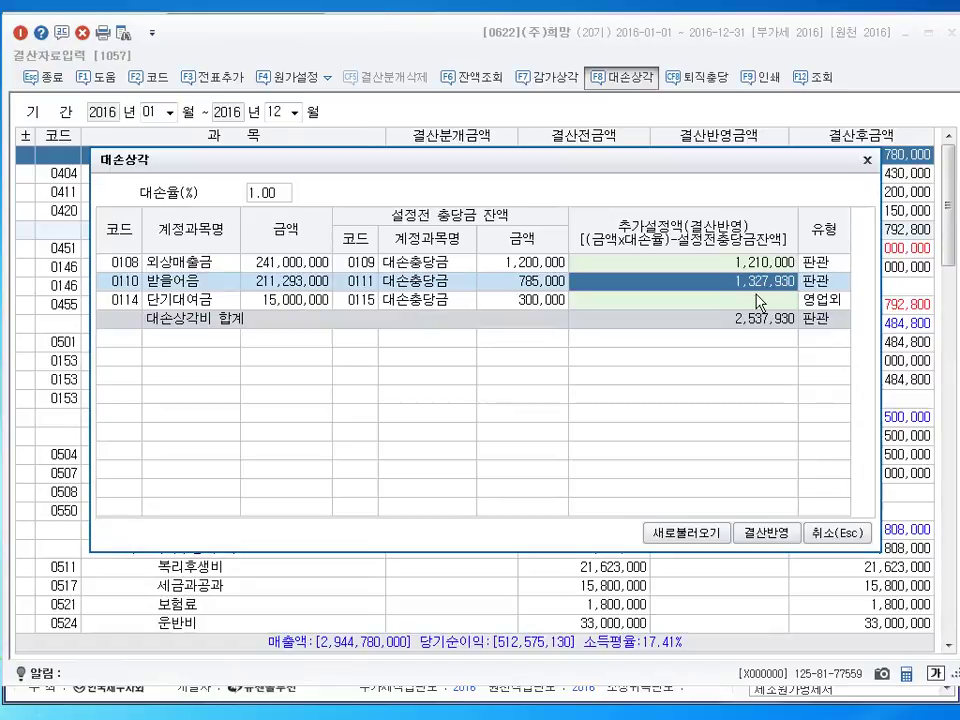
{"action": "left_click", "coordinate": [792, 538]}
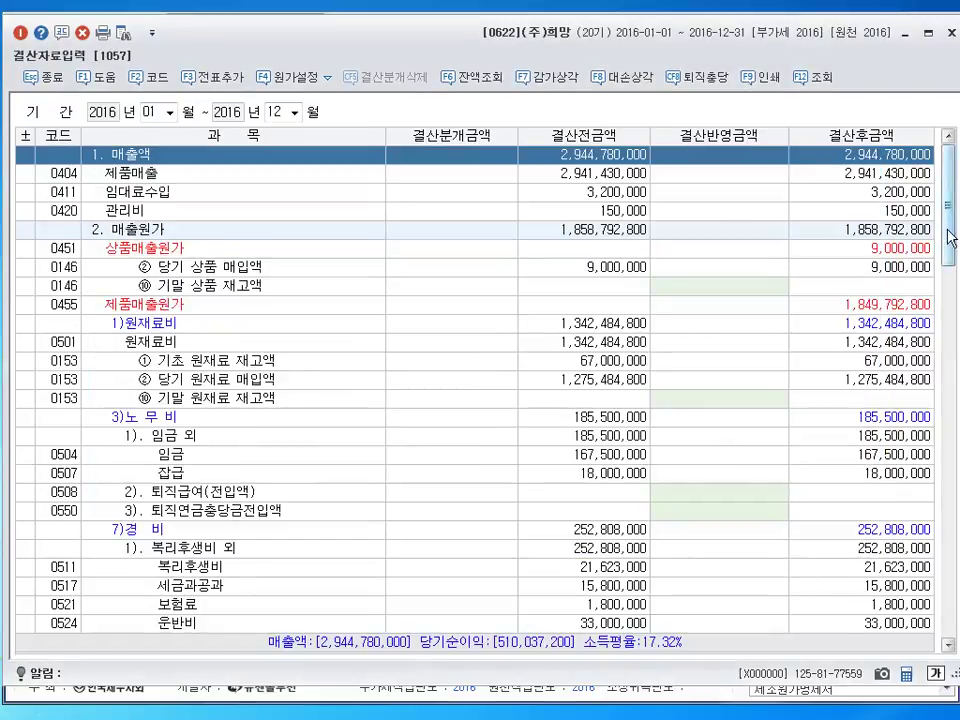
{"action": "left_click_drag", "start_coordinate": [950, 238], "coordinate": [948, 425]}
{"action": "left_click", "coordinate": [720, 248]}
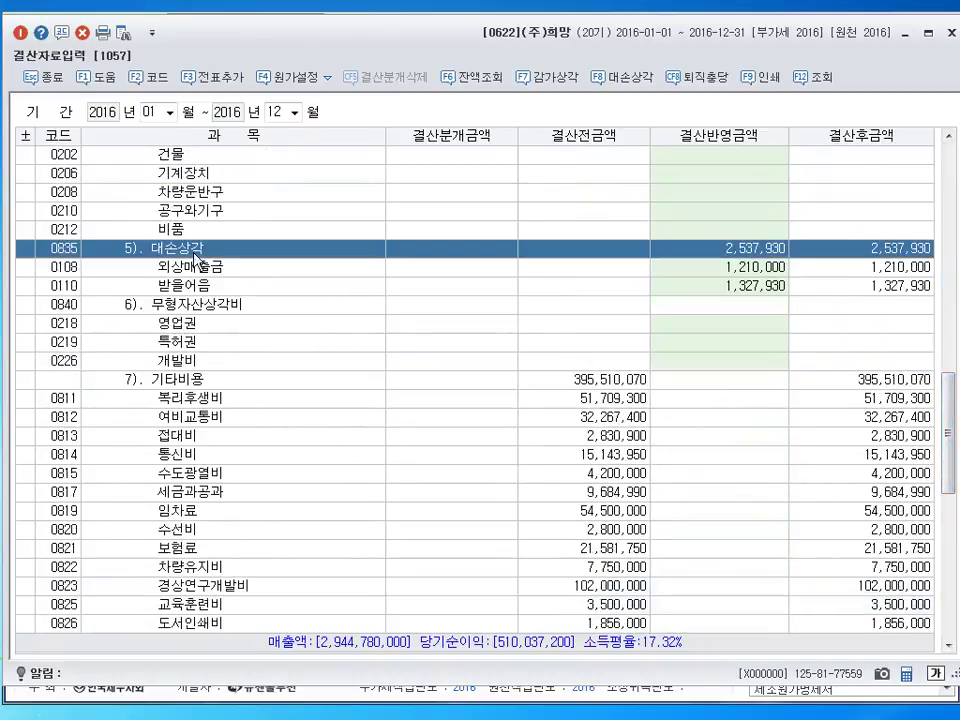
{"action": "left_click", "coordinate": [733, 287]}
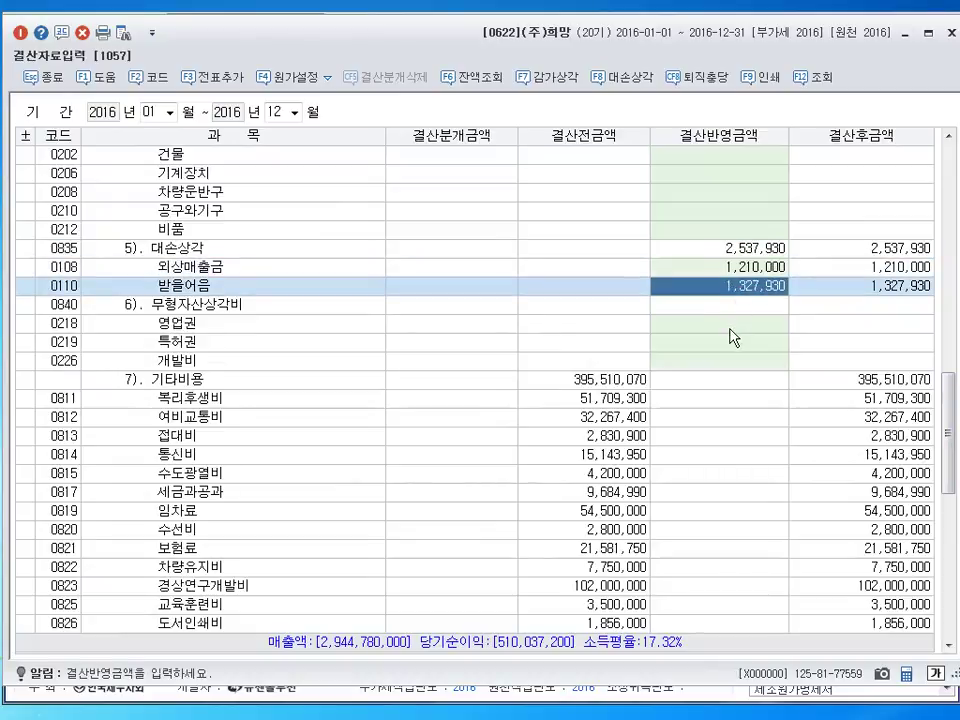
- Enter 8,000,000 as the closing adjustment amount (결산반영금액) for ending raw materials inventory (0153 기말 원재료 재고액)
{"action": "left_click_drag", "start_coordinate": [954, 408], "coordinate": [956, 222]}
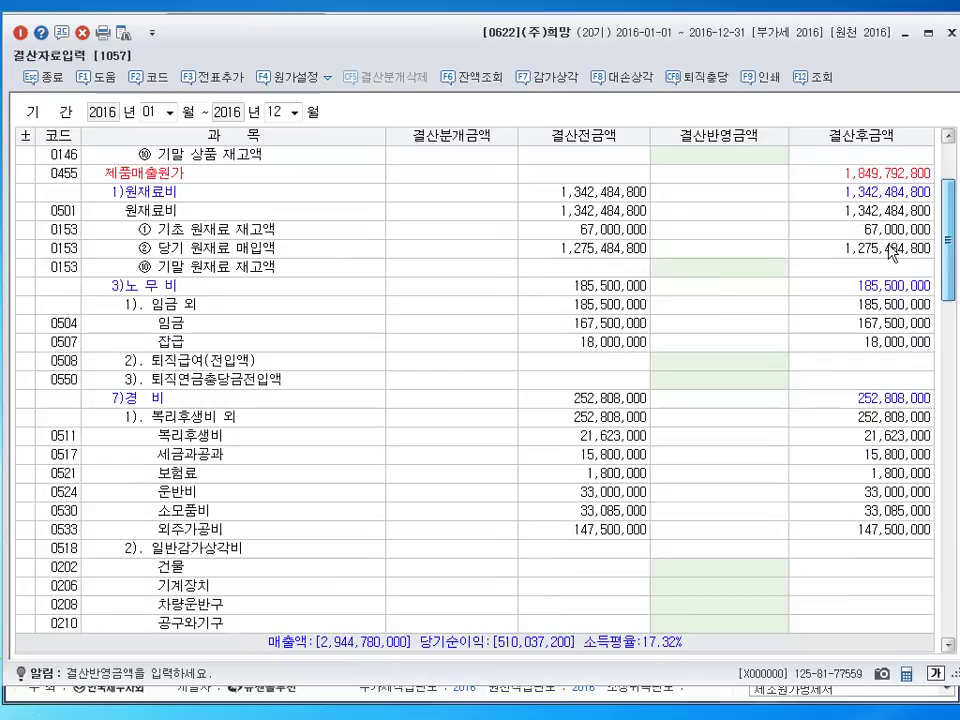
{"action": "left_click", "coordinate": [720, 272]}
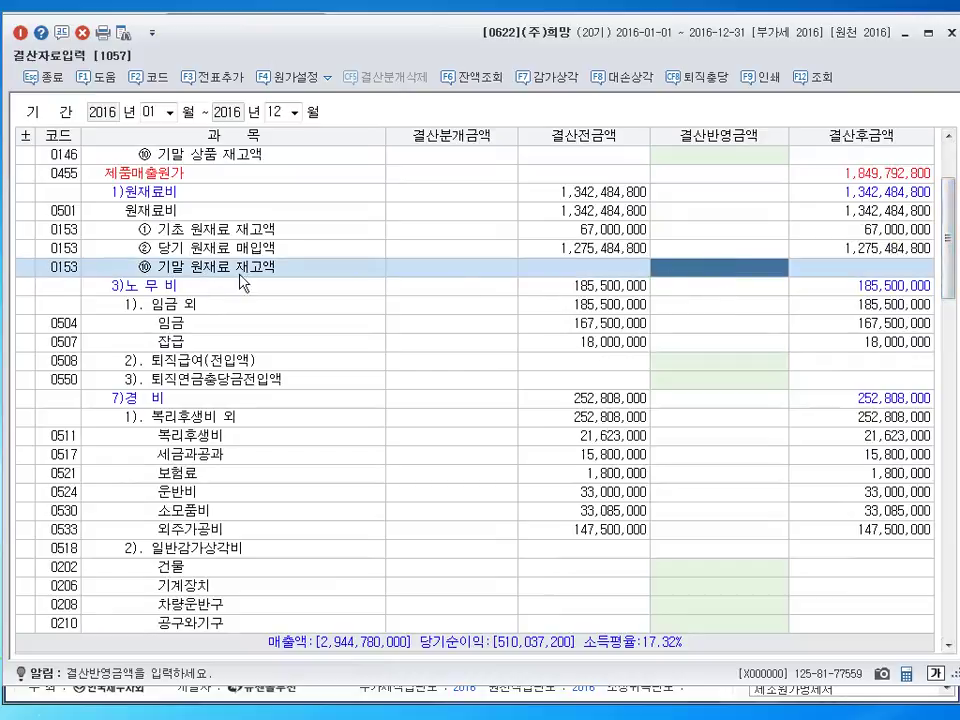
{"action": "type", "text": "8000000"}
{"action": "key", "text": "Return"}
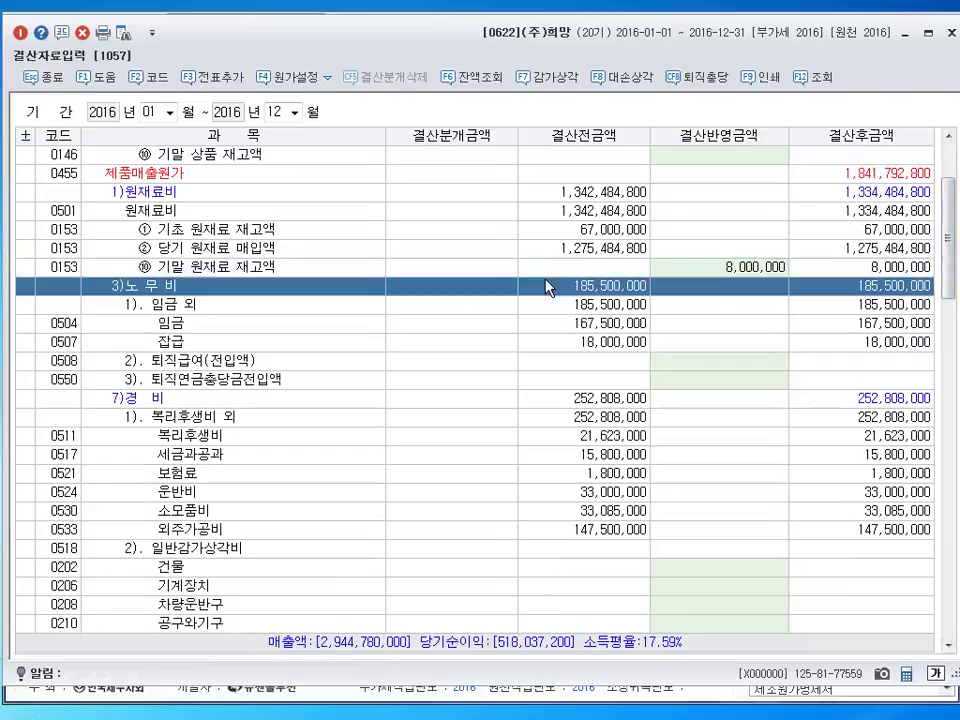
- Enter 4,000,000 as the closing adjustment amount for ending work-in-process inventory (0169 기말 재공품 재고액)
{"action": "scroll", "coordinate": [712, 220], "scroll_direction": "down", "scroll_amount": 6}
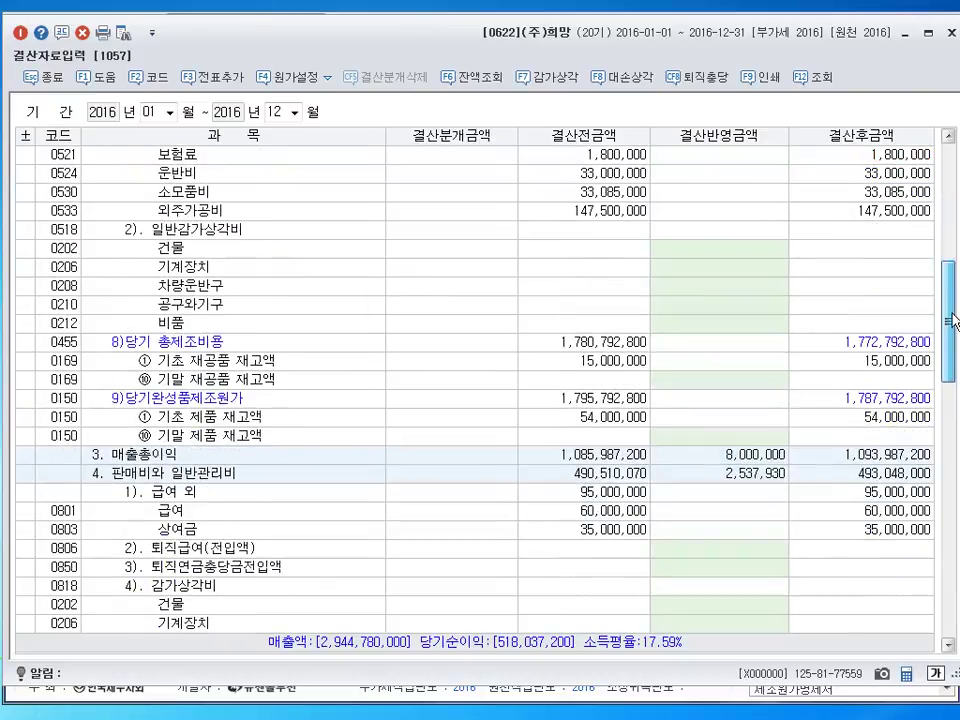
{"action": "left_click", "coordinate": [686, 381]}
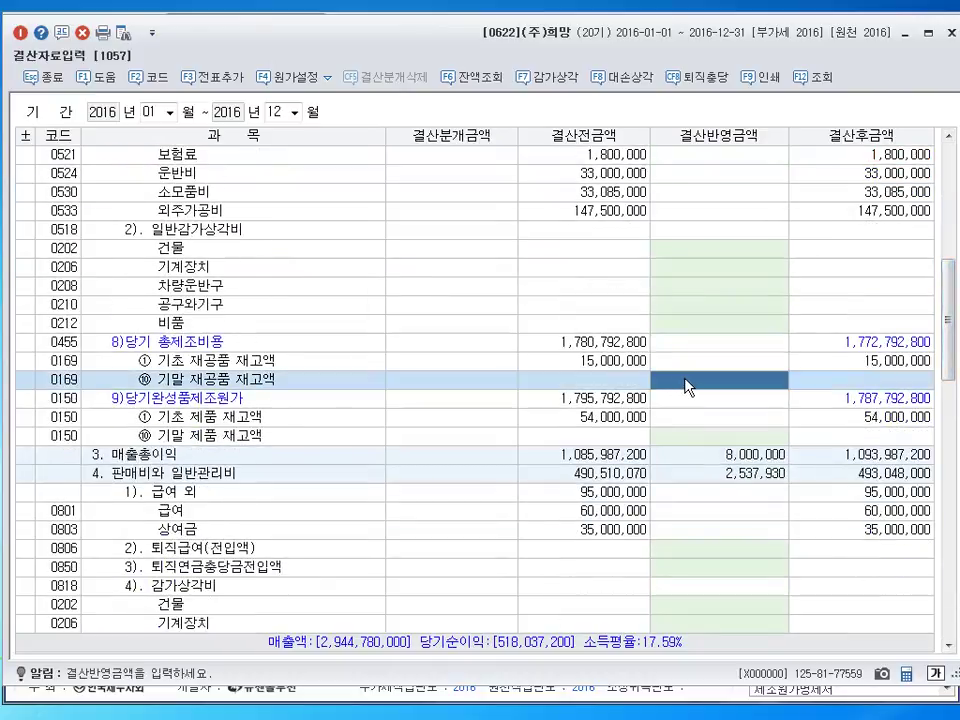
{"action": "type", "text": "4000000"}
{"action": "key", "text": "Return"}
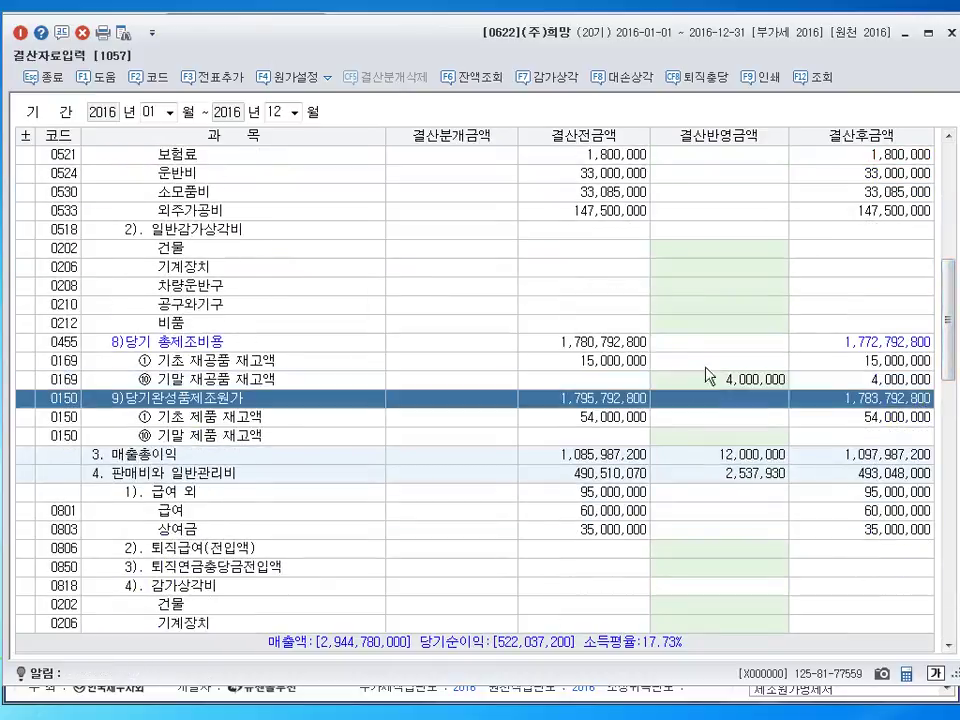
- Enter 12,840,000 as the closing adjustment amount for ending finished goods inventory (0150 기말 제품 재고액)
{"action": "scroll", "coordinate": [757, 285], "scroll_direction": "down", "scroll_amount": 3}
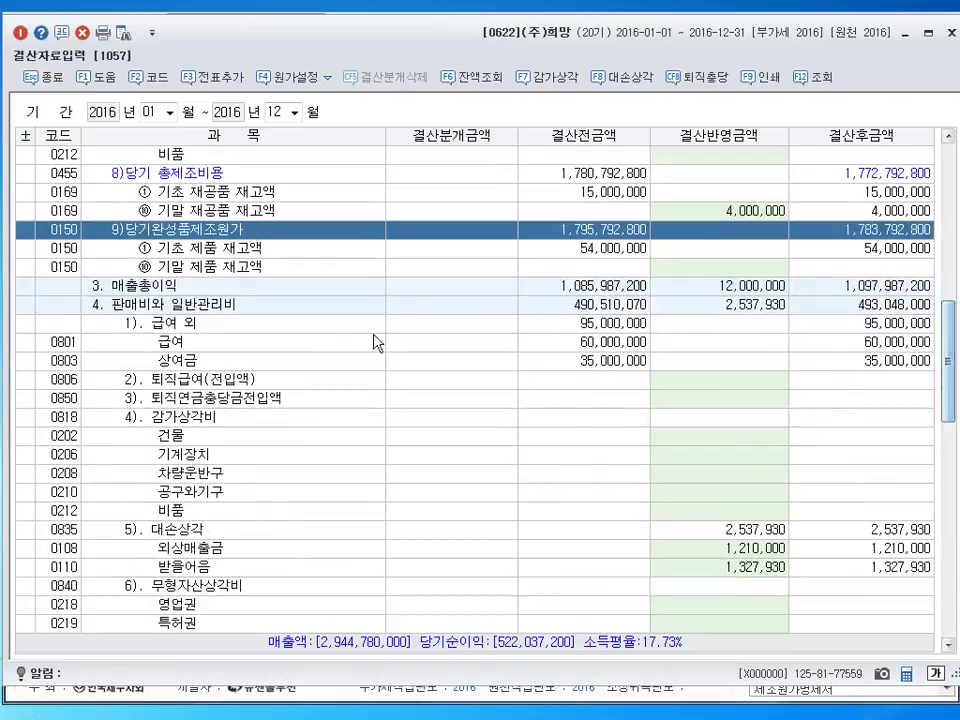
{"action": "left_click", "coordinate": [757, 272]}
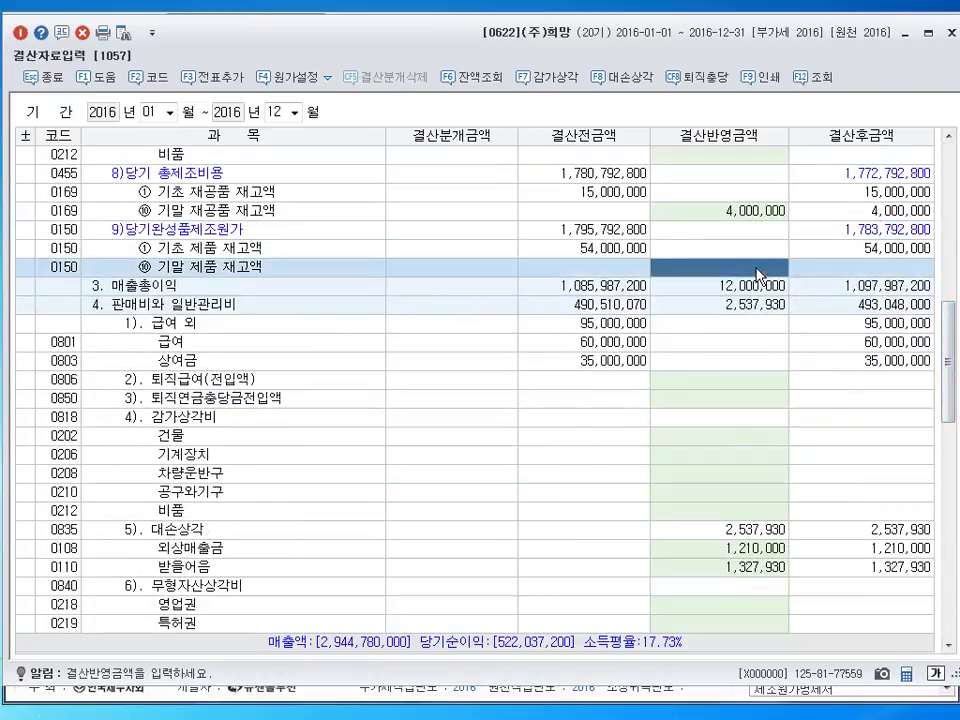
{"action": "type", "text": "12840000"}
{"action": "key", "text": "Return"}
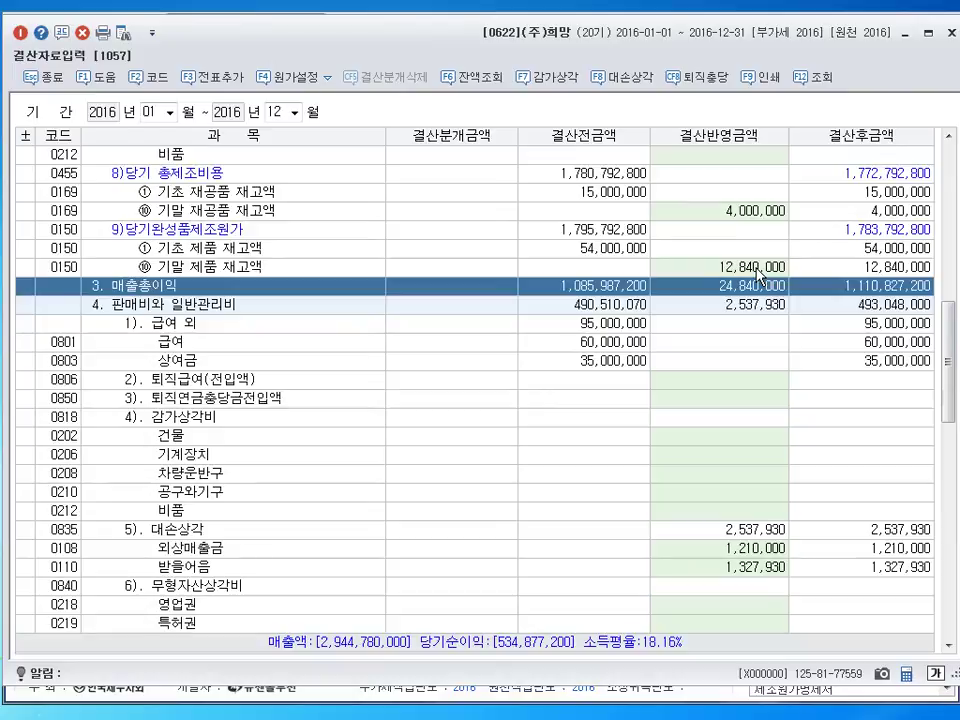
{"action": "left_click", "coordinate": [757, 272]}
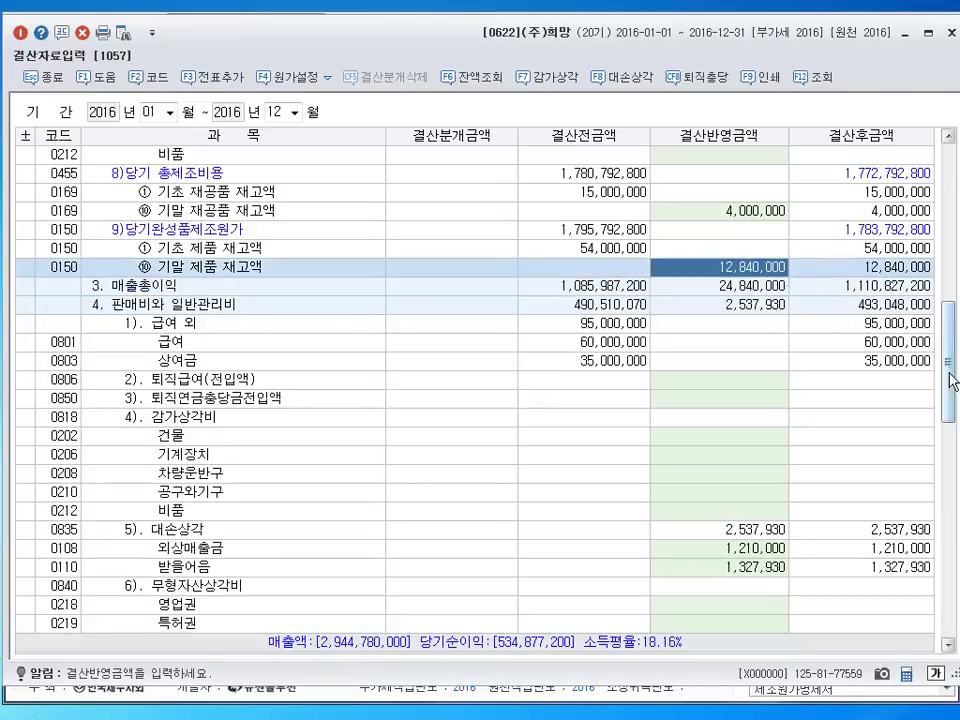
- Add the automatic closing entries to the general vouchers (전표추가), confirm, and close the closing data entry window
{"action": "scroll", "coordinate": [716, 272], "scroll_direction": "down", "scroll_amount": 15}
{"action": "left_click_drag", "start_coordinate": [947, 588], "coordinate": [343, 193]}
{"action": "left_click", "coordinate": [210, 80]}
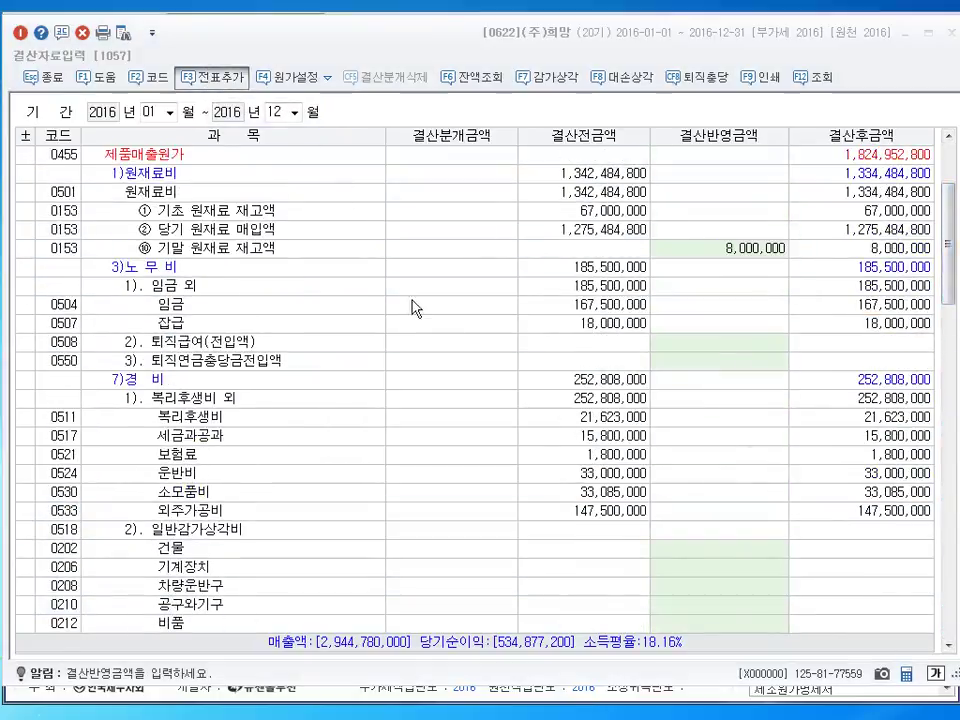
{"action": "left_click", "coordinate": [458, 390]}
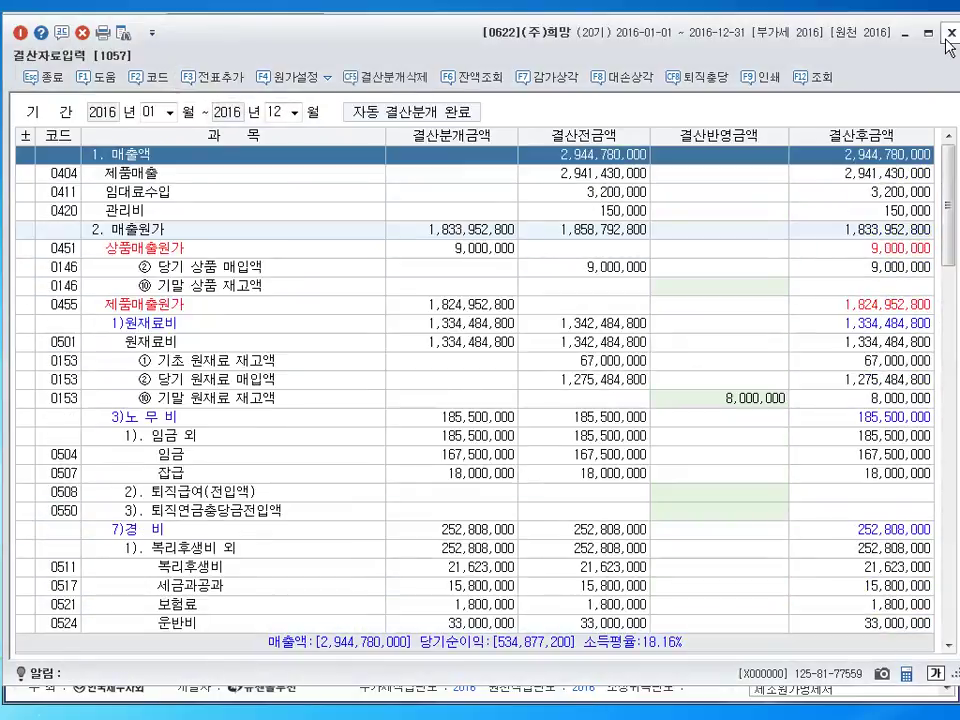
{"action": "key", "text": "Escape"}
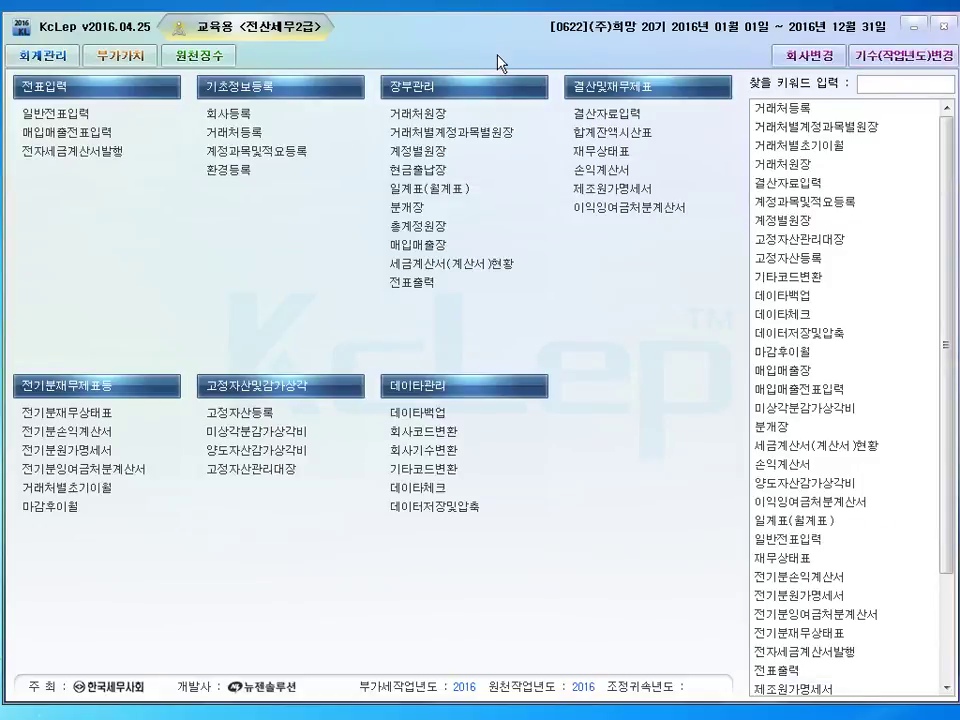